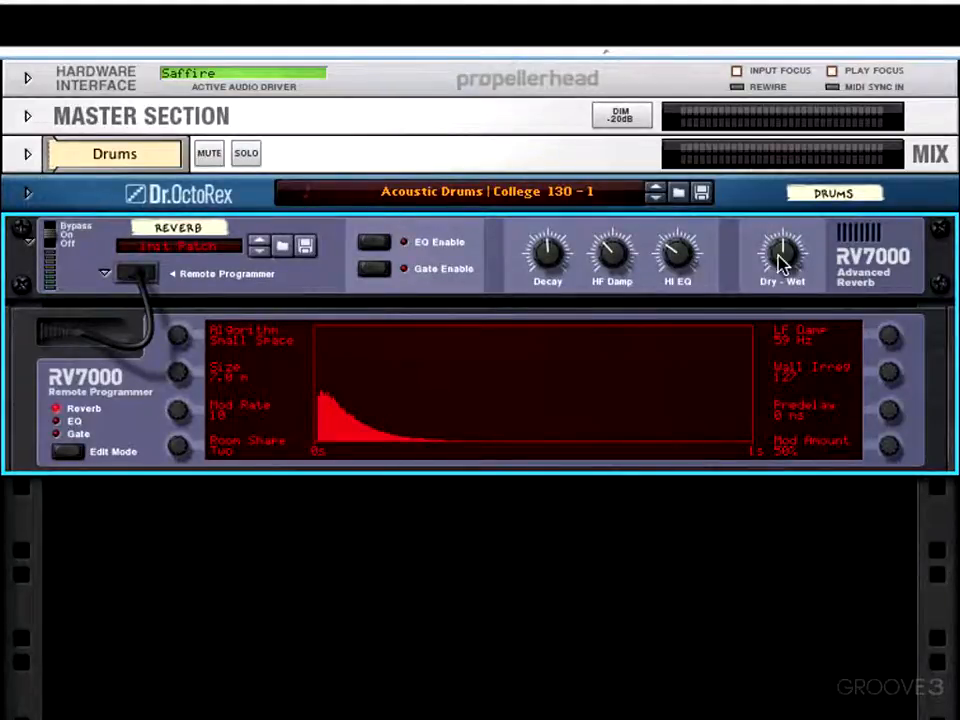
# Turn the reverb's Dry-Wet mix fully dry and audition the drum loop
pyautogui.moveTo(782, 262); pyautogui.dragTo(793, 375)
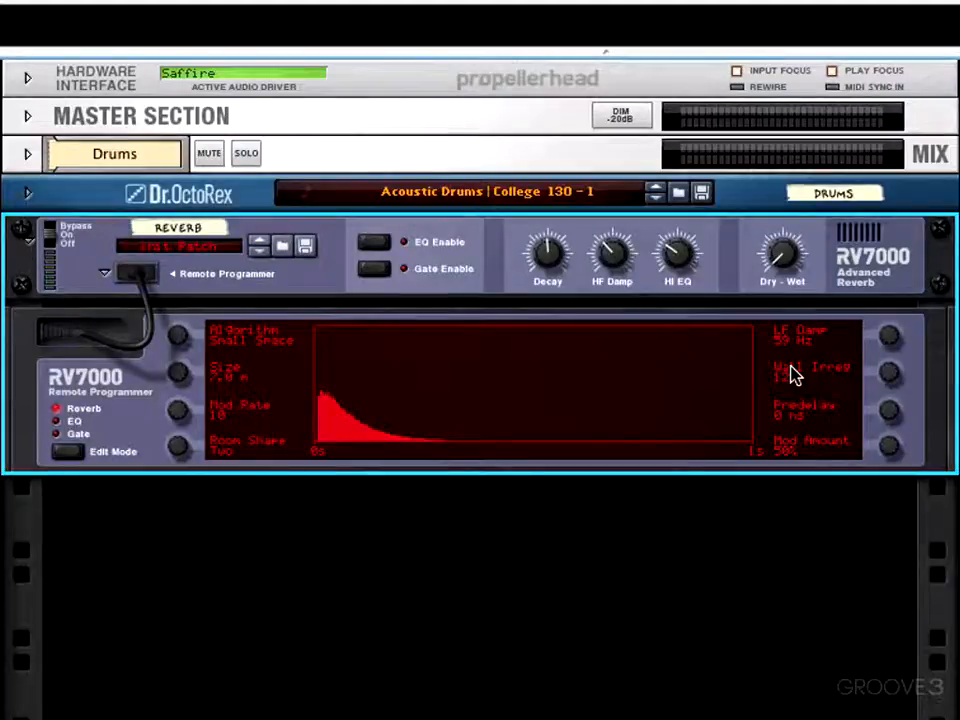
pyautogui.press('space')
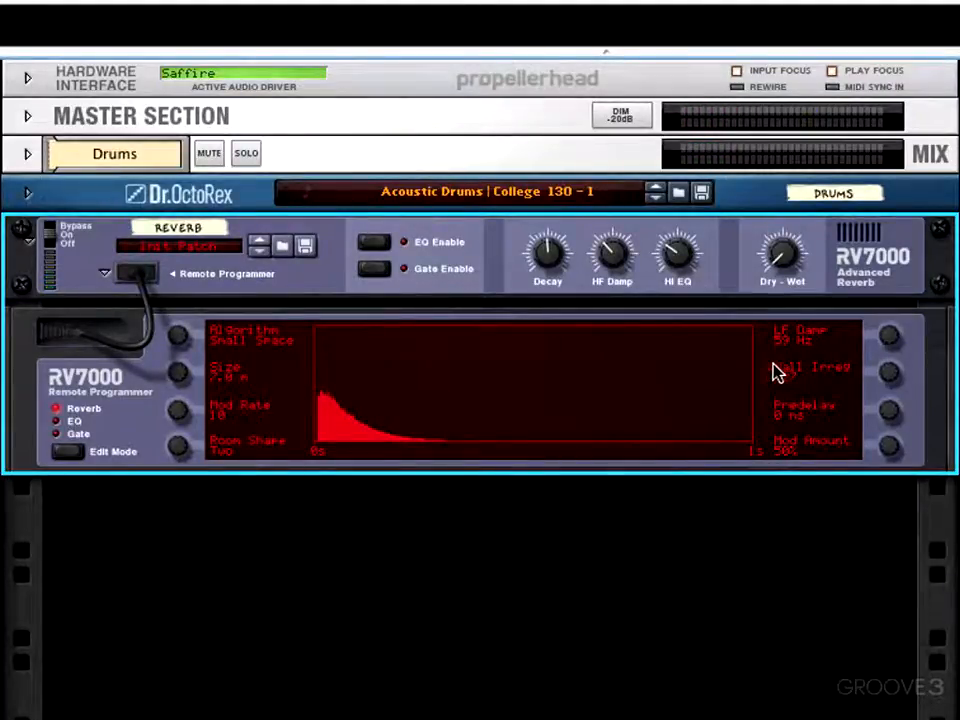
# Fold and unfold the Remote Programmer, and cycle its edit mode through EQ and Gate back to Reverb
pyautogui.click(104, 273)
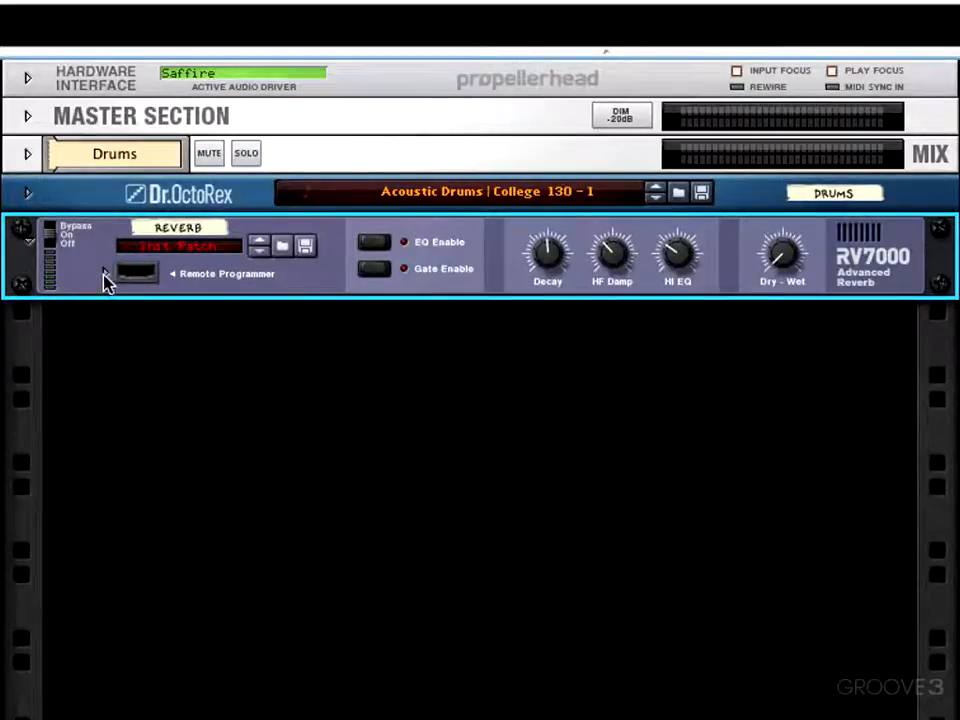
pyautogui.click(104, 273)
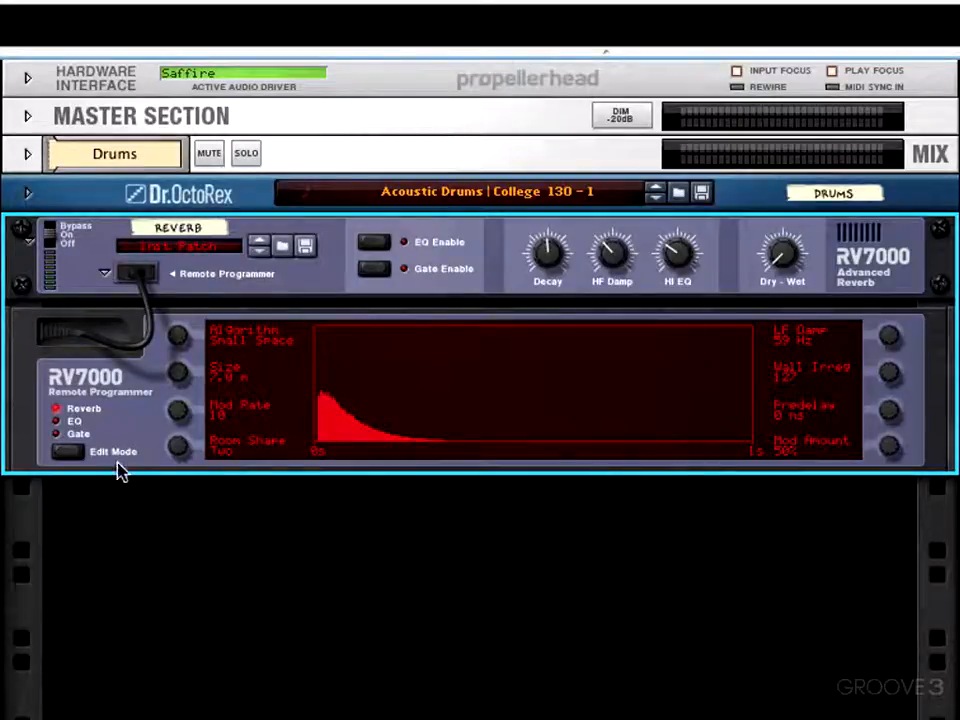
pyautogui.click(57, 420)
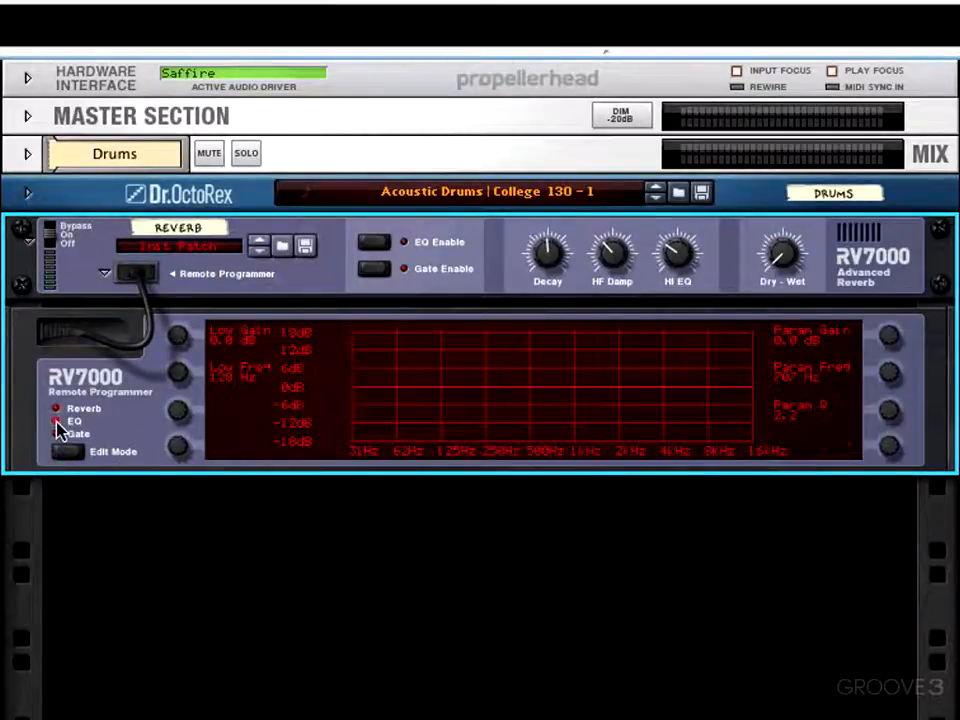
pyautogui.click(57, 409)
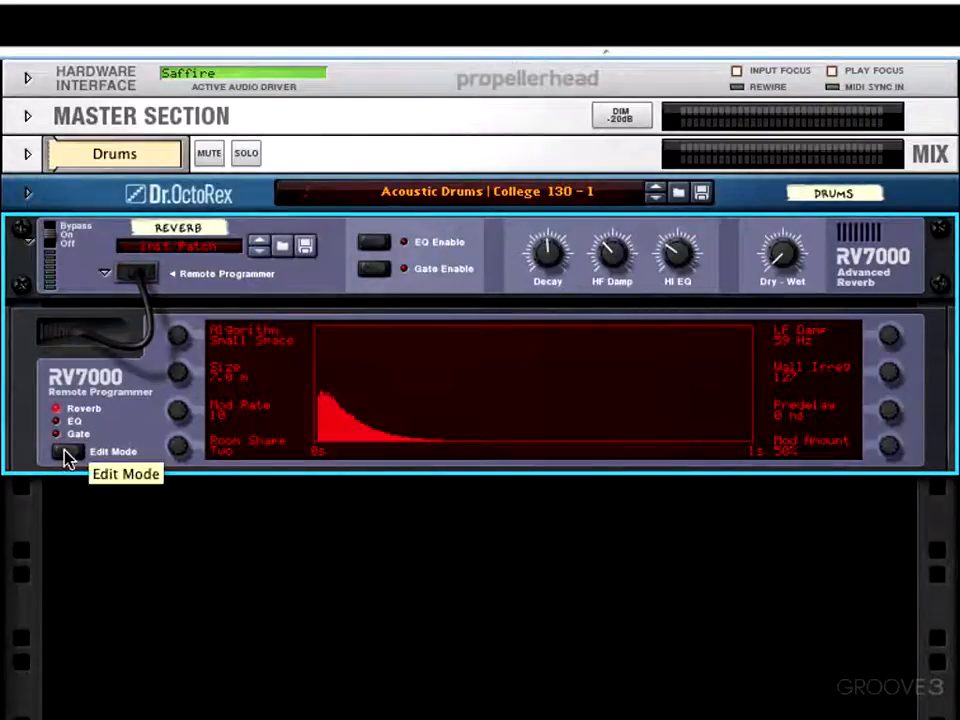
pyautogui.click(67, 455)
pyautogui.click(67, 455)
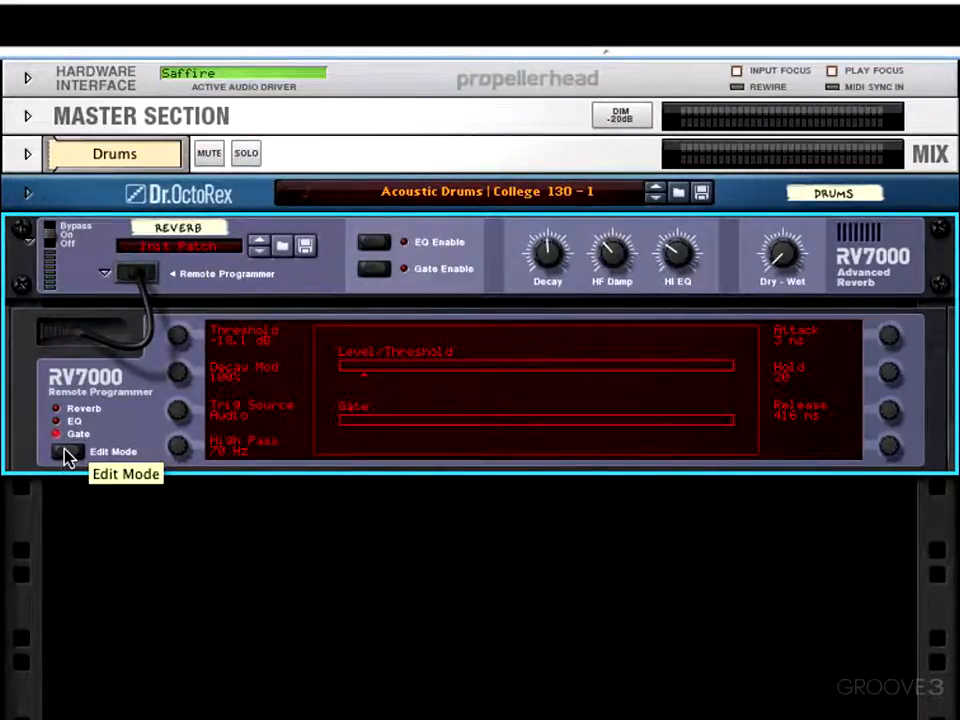
pyautogui.click(66, 454)
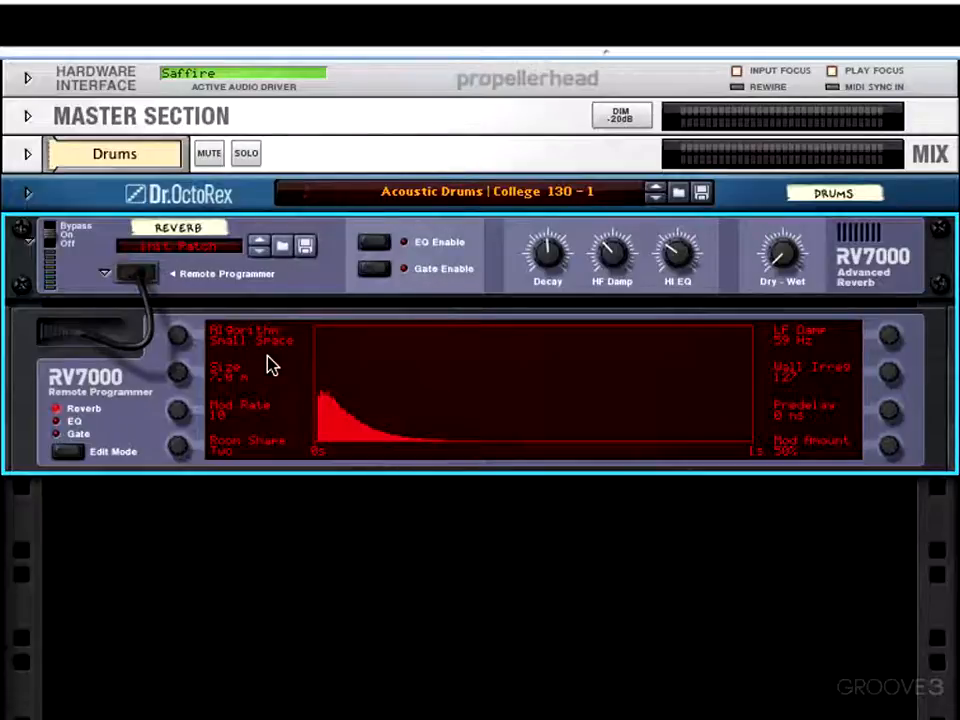
# Sweep the Small Space Size down to 0.9 m and up to 5.2 m, and raise Dry-Wet to about the midpoint
pyautogui.moveTo(177, 380); pyautogui.dragTo(186, 445)
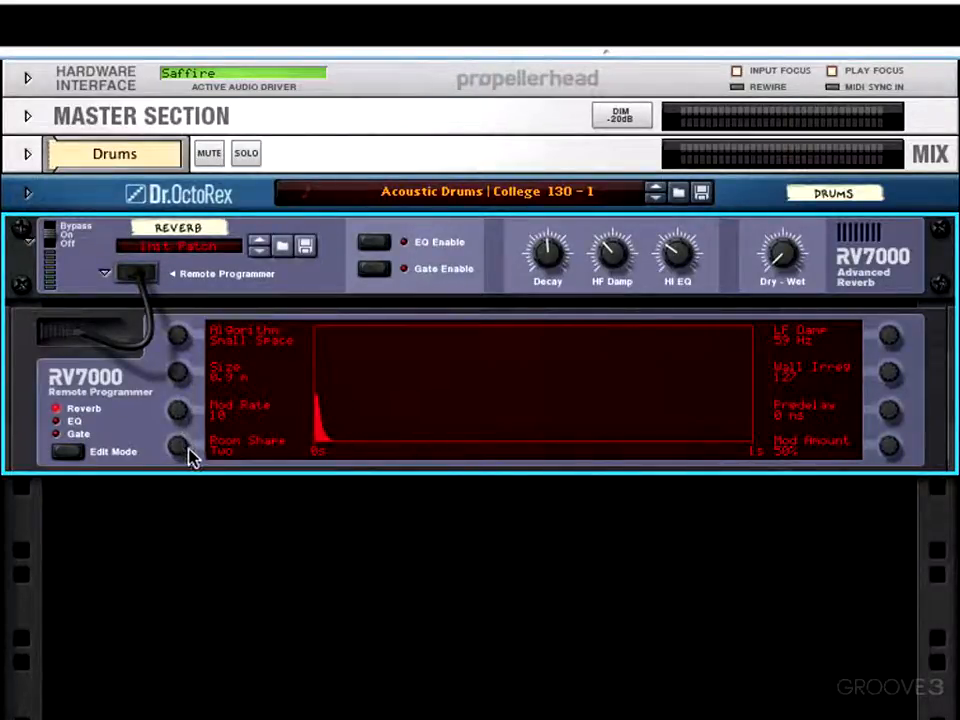
pyautogui.moveTo(181, 388); pyautogui.dragTo(178, 332)
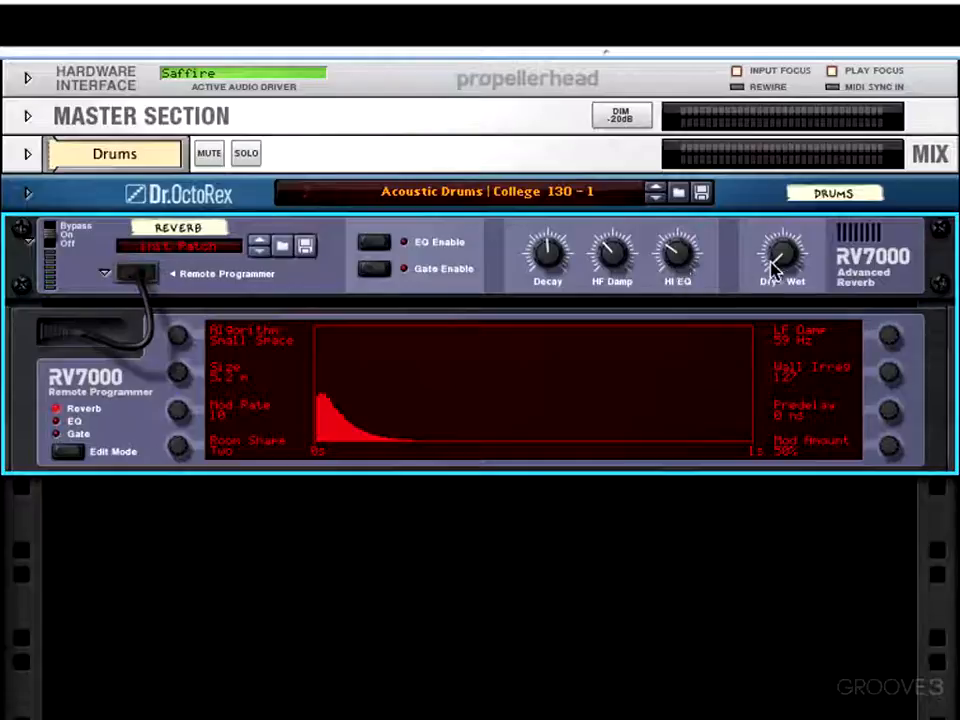
pyautogui.moveTo(789, 253); pyautogui.dragTo(789, 236)
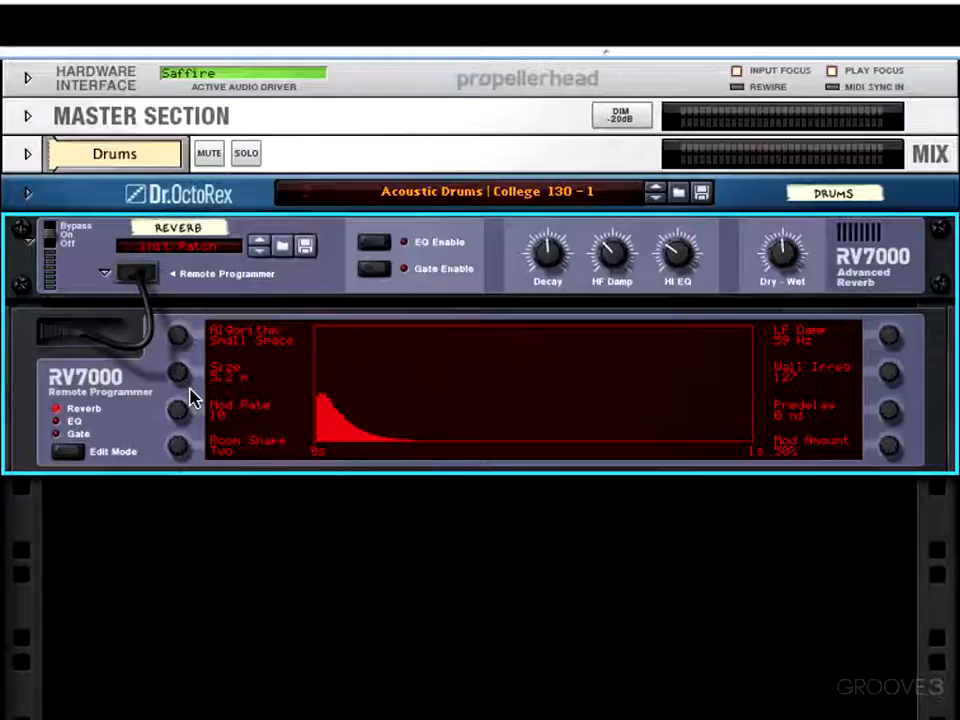
# Audition the drums while varying the Size between about 5.4 m and 9.7 m, ending at 9.7 m
pyautogui.press('space')
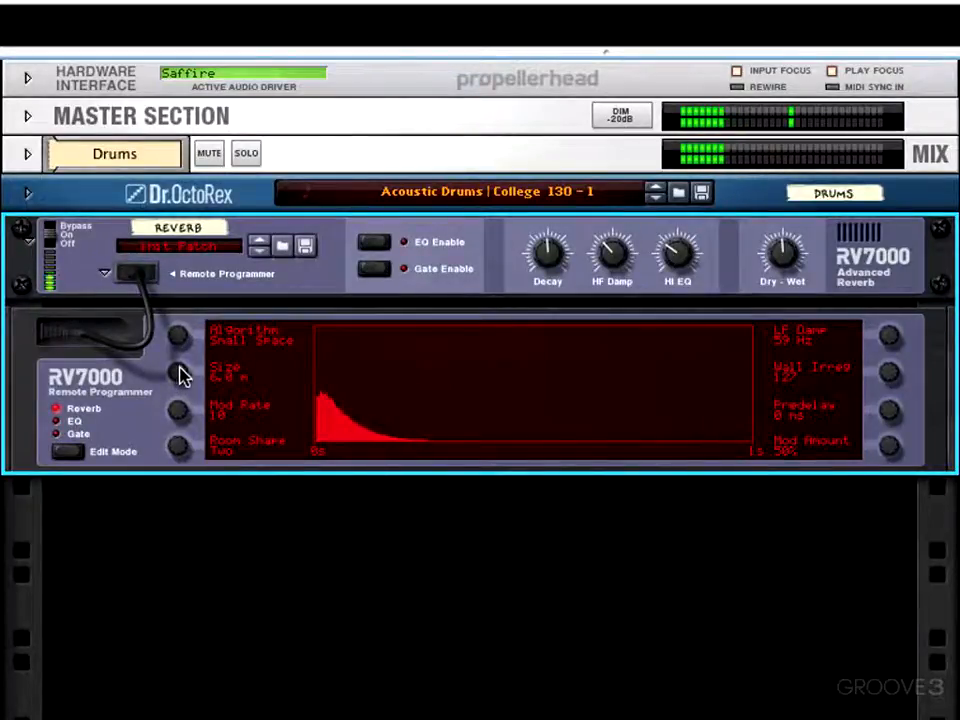
pyautogui.moveTo(179, 374); pyautogui.dragTo(180, 340)
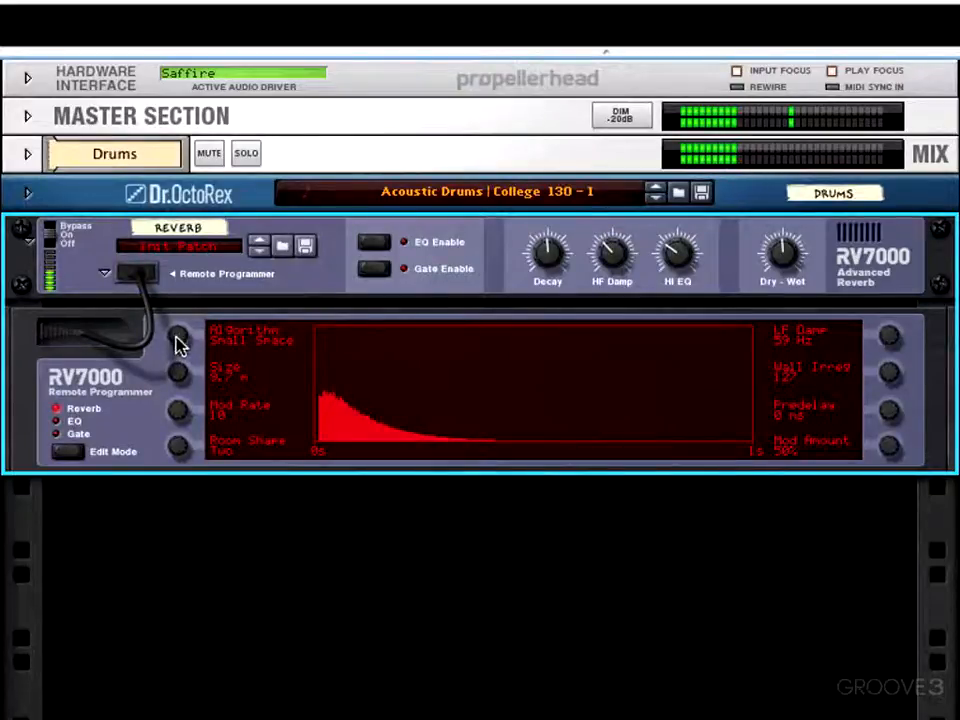
pyautogui.moveTo(176, 378); pyautogui.dragTo(187, 419)
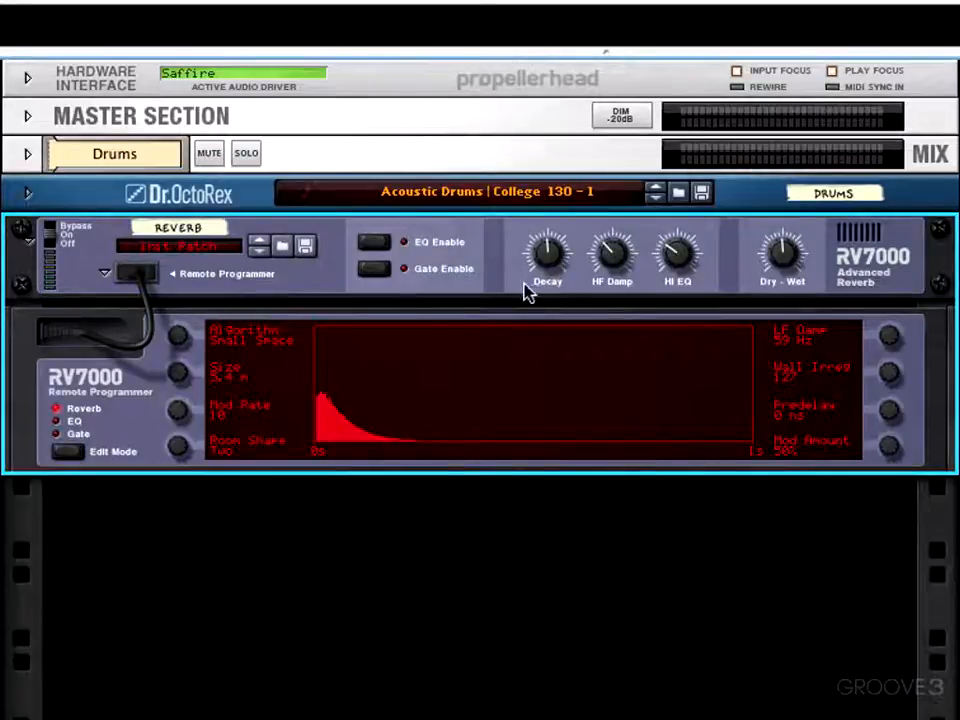
pyautogui.moveTo(182, 377); pyautogui.dragTo(190, 300)
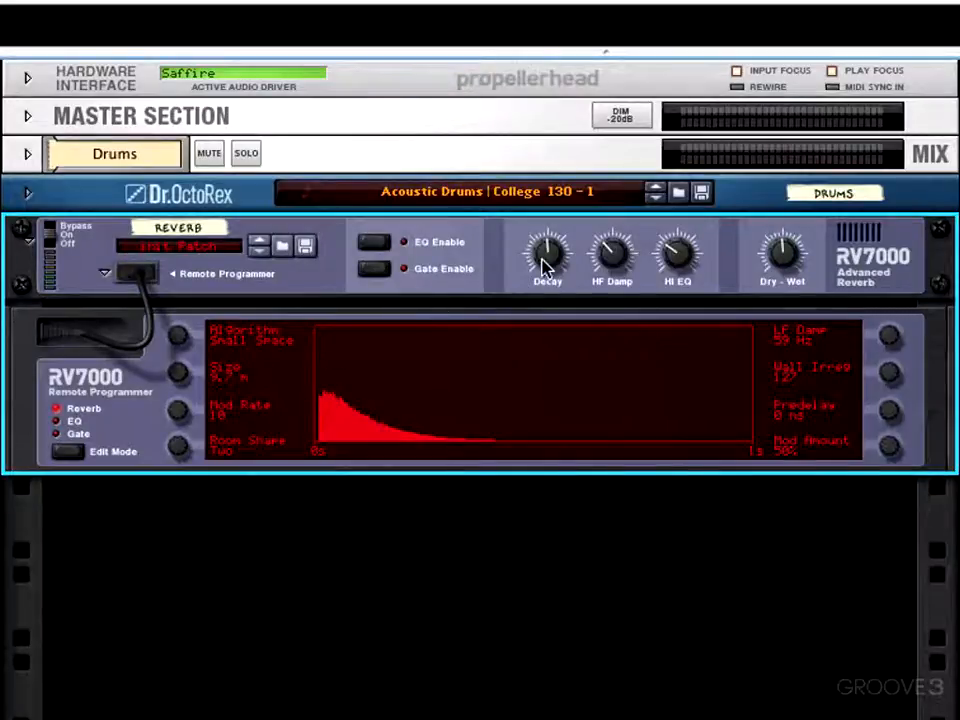
# Try different Decay amounts with the Size at 0.9 m, leaving Decay at 64 and the Size at 9.7 m
pyautogui.moveTo(546, 264); pyautogui.dragTo(556, 230)
pyautogui.moveTo(178, 381); pyautogui.dragTo(224, 528)
pyautogui.moveTo(544, 259)
pyautogui.mouseDown()
pyautogui.moveTo(541, 213)
pyautogui.moveTo(547, 260)
pyautogui.mouseUp()
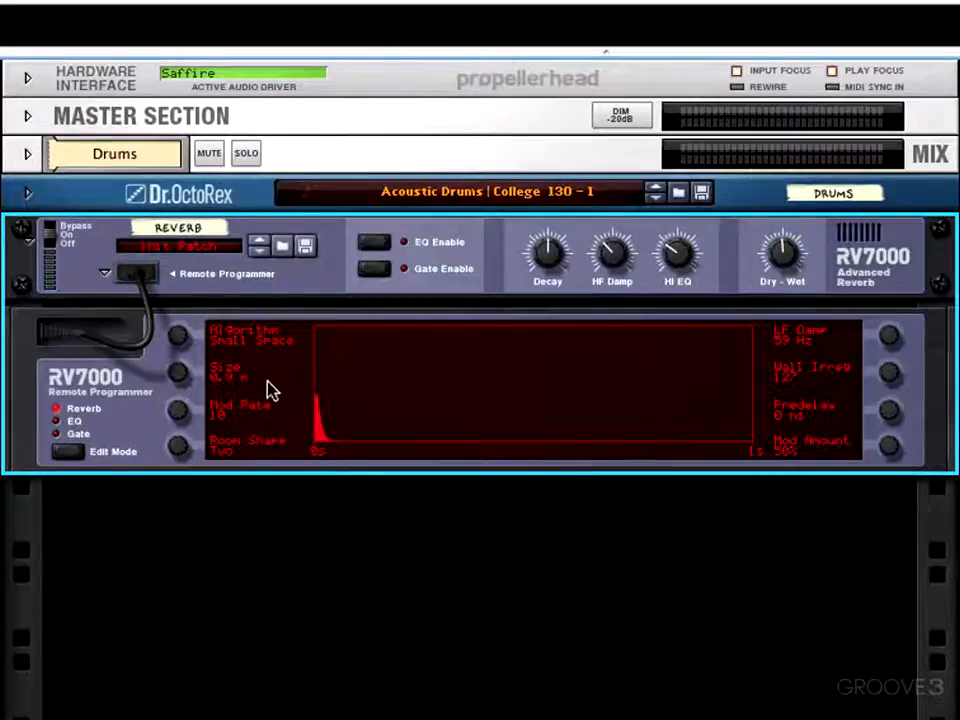
pyautogui.moveTo(184, 390); pyautogui.dragTo(178, 300)
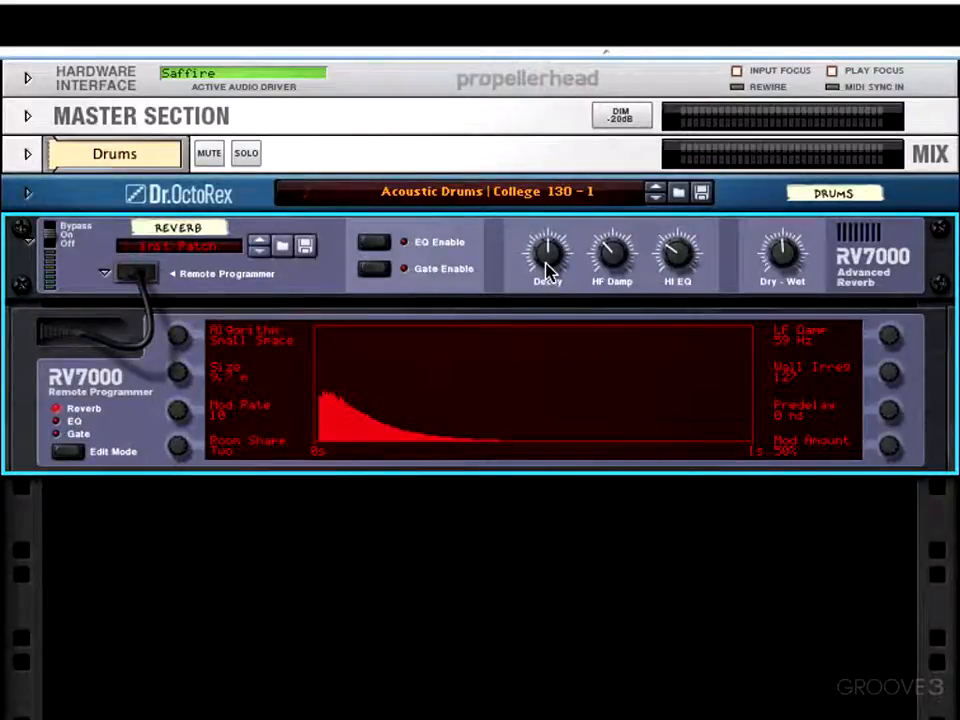
# Raise Decay to its maximum and bring it back to about the midpoint
pyautogui.moveTo(548, 268)
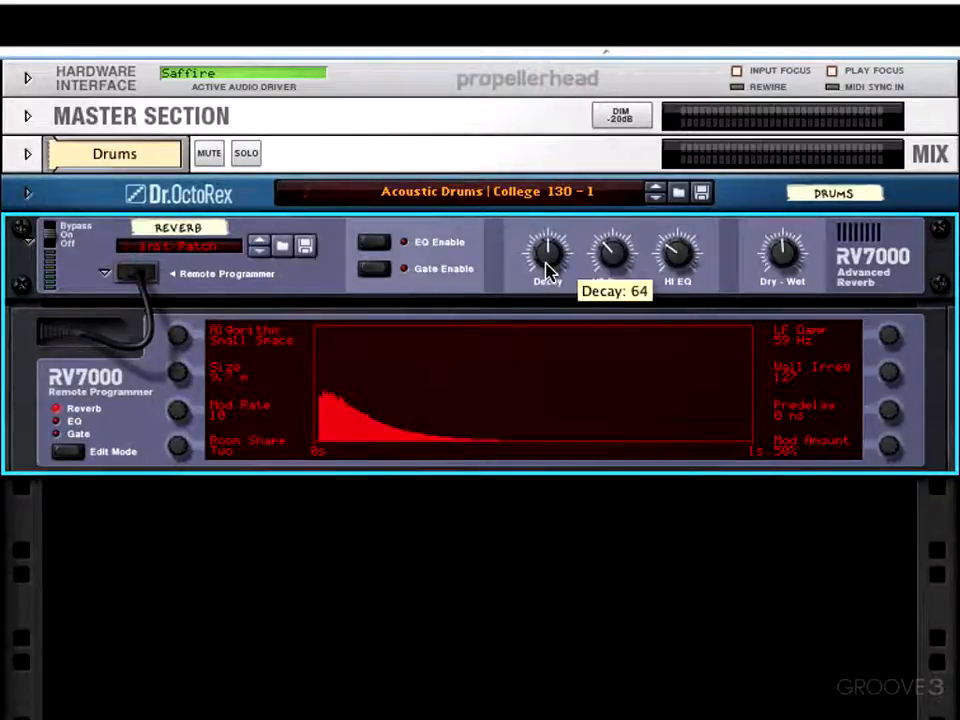
pyautogui.moveTo(548, 268); pyautogui.dragTo(536, 206)
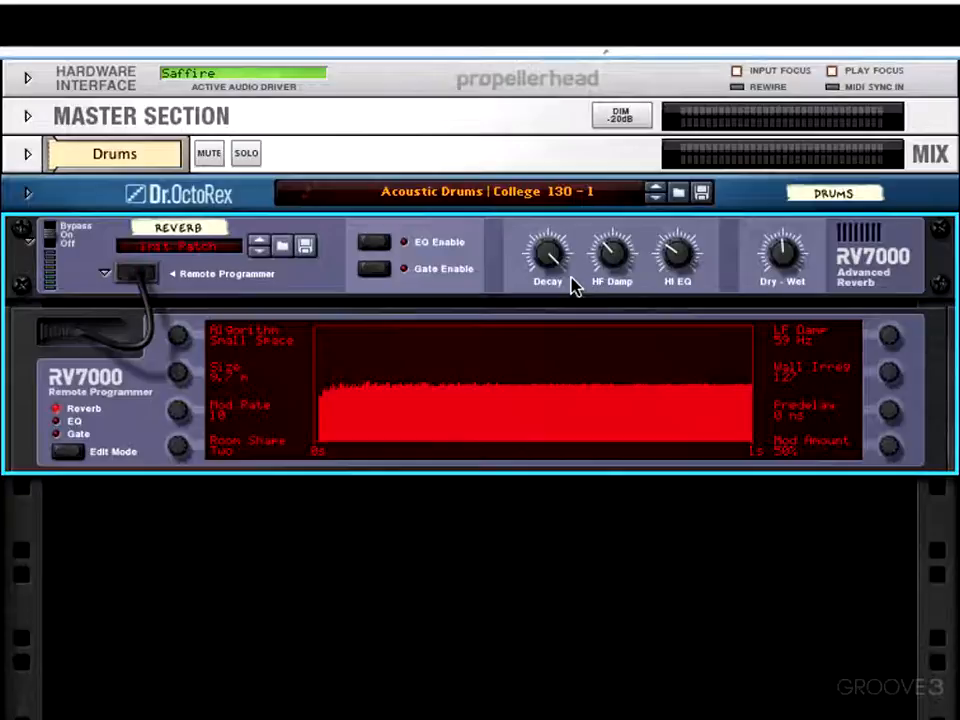
pyautogui.moveTo(546, 261); pyautogui.dragTo(548, 300)
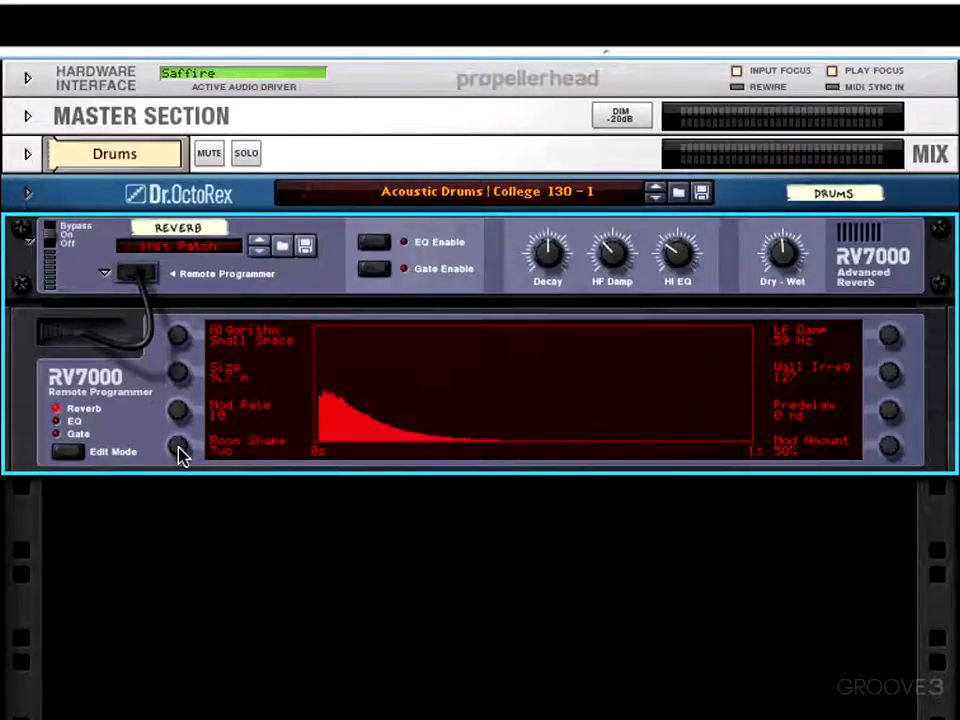
# Try Room Shape Three and compare it with Two while playing the drums, ending on Two
pyautogui.moveTo(180, 455); pyautogui.dragTo(199, 433)
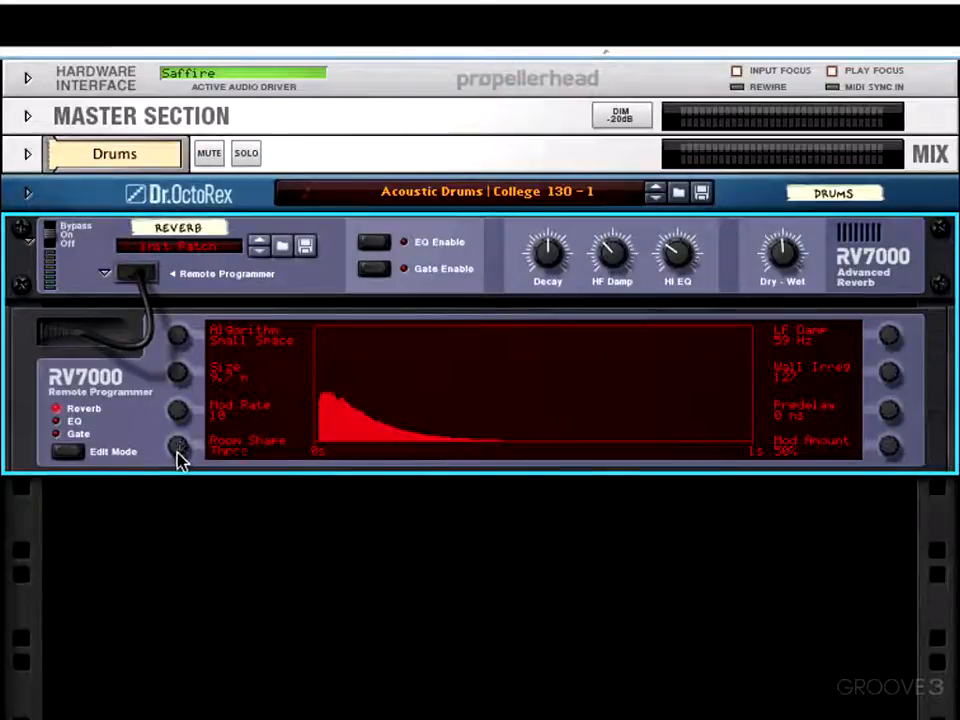
pyautogui.moveTo(178, 460); pyautogui.dragTo(362, 443)
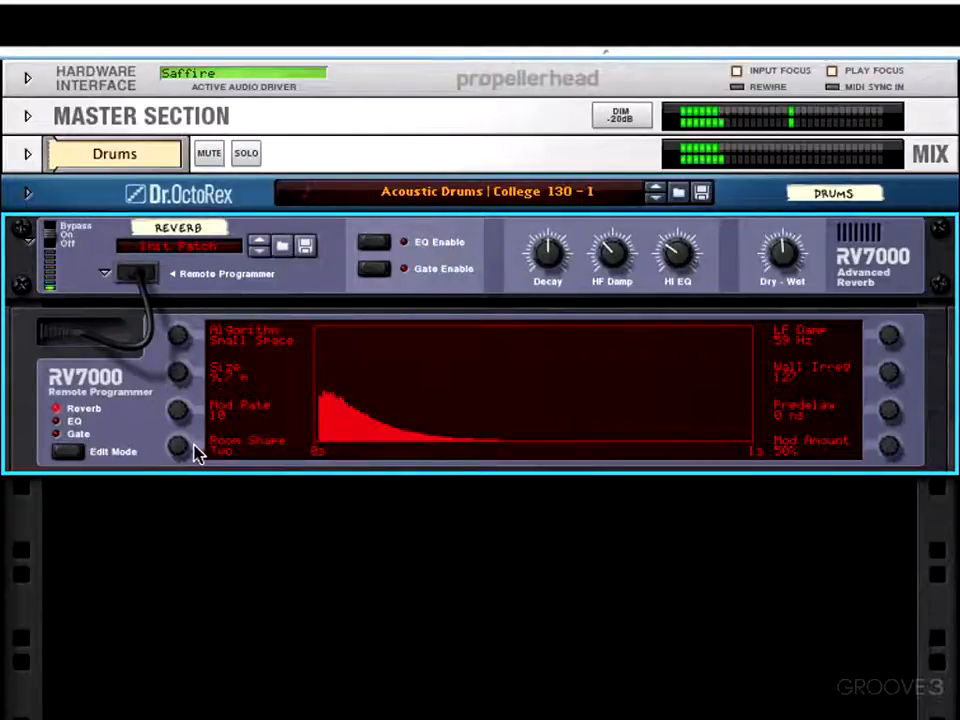
pyautogui.moveTo(178, 448)
pyautogui.mouseDown()
pyautogui.moveTo(182, 472)
pyautogui.moveTo(180, 422)
pyautogui.moveTo(180, 444)
pyautogui.mouseUp()
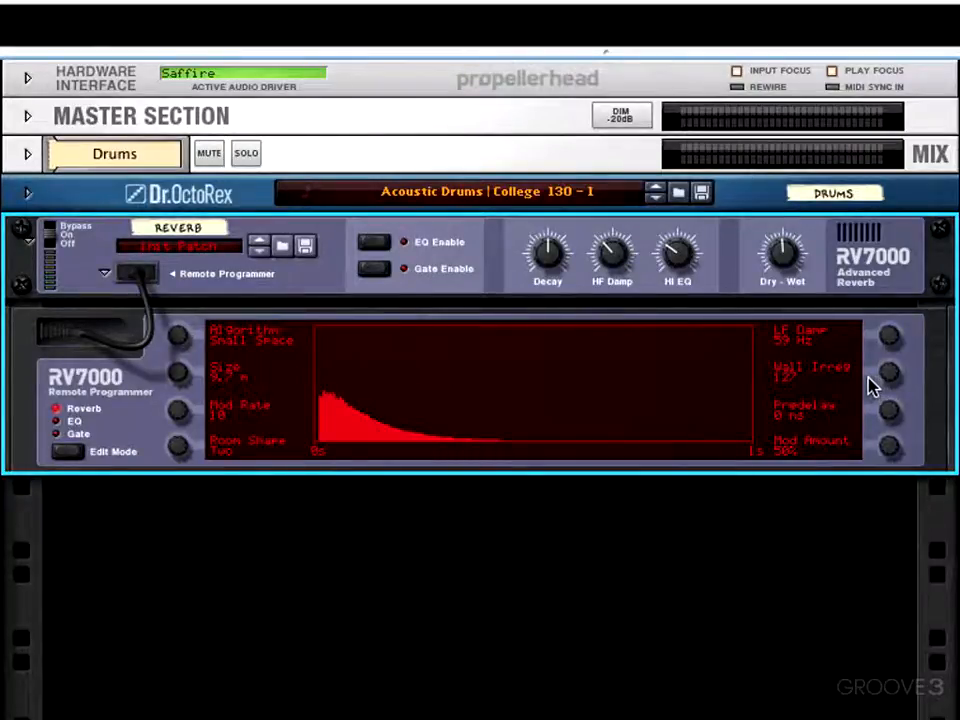
# Lower Wall Irreg to 0 and audition the drums with it
pyautogui.moveTo(893, 377); pyautogui.dragTo(903, 524)
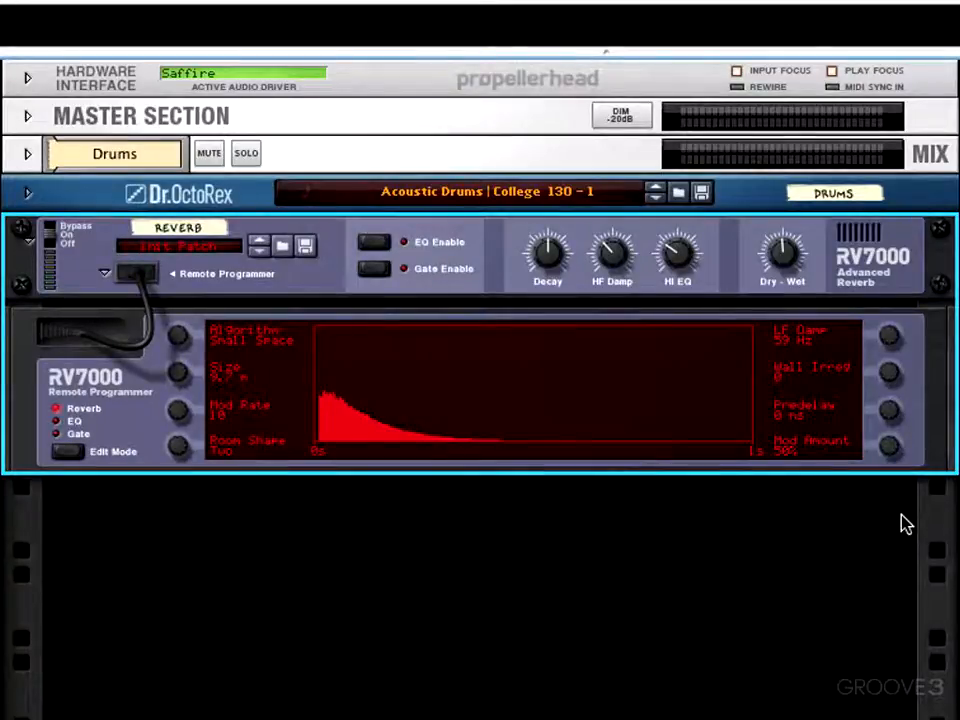
pyautogui.press('space')
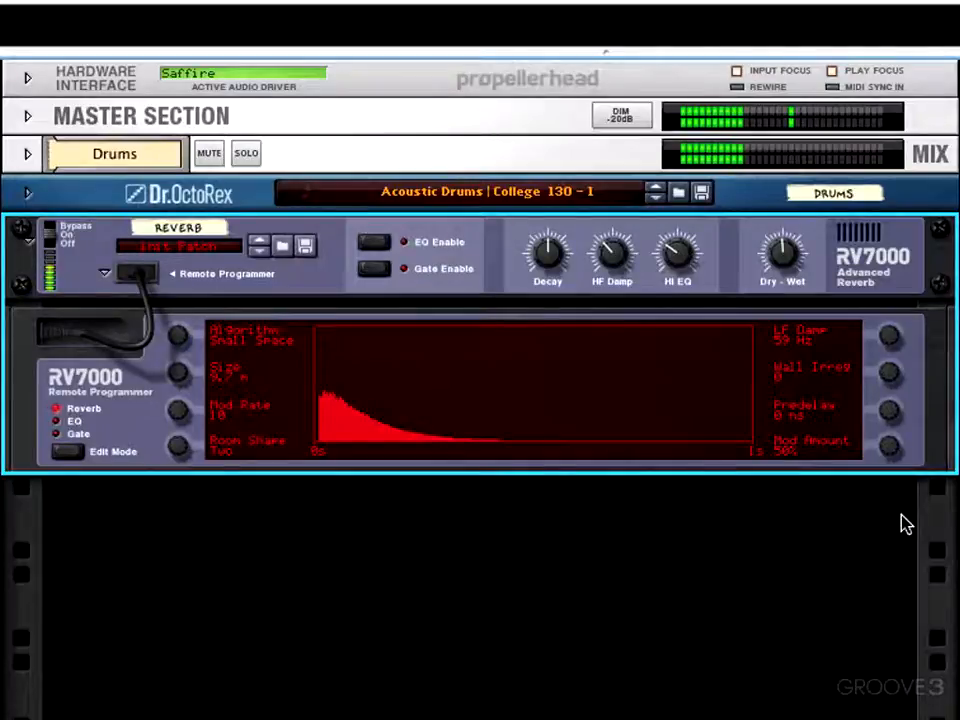
pyautogui.press('space')
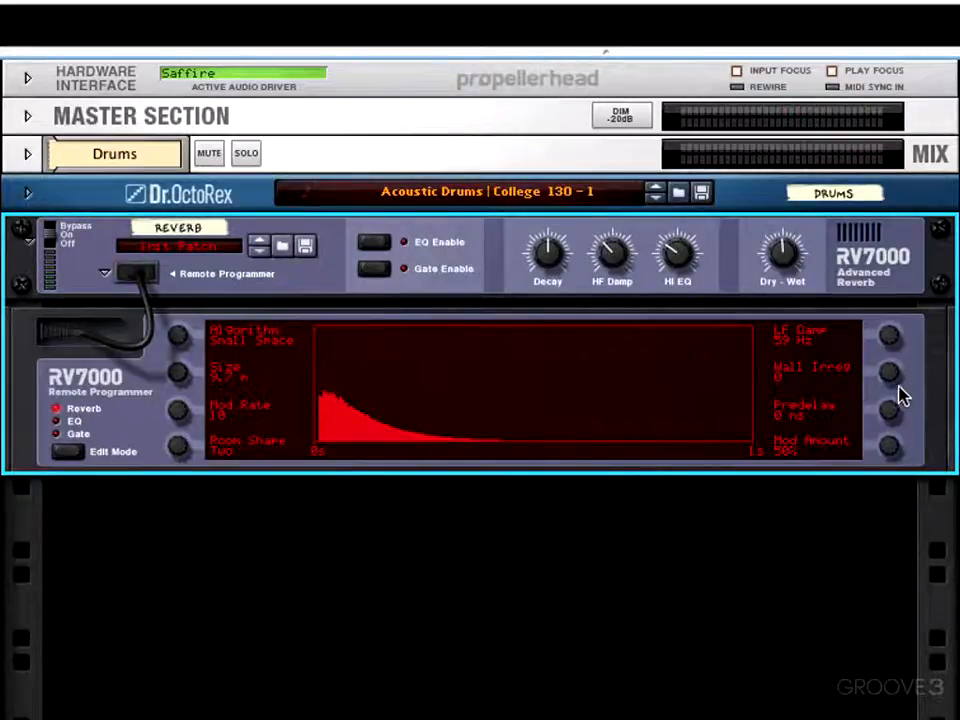
# Compare Wall Irreg at 64 and 127 while auditioning the drums, ending at 127
pyautogui.moveTo(893, 387); pyautogui.dragTo(895, 344)
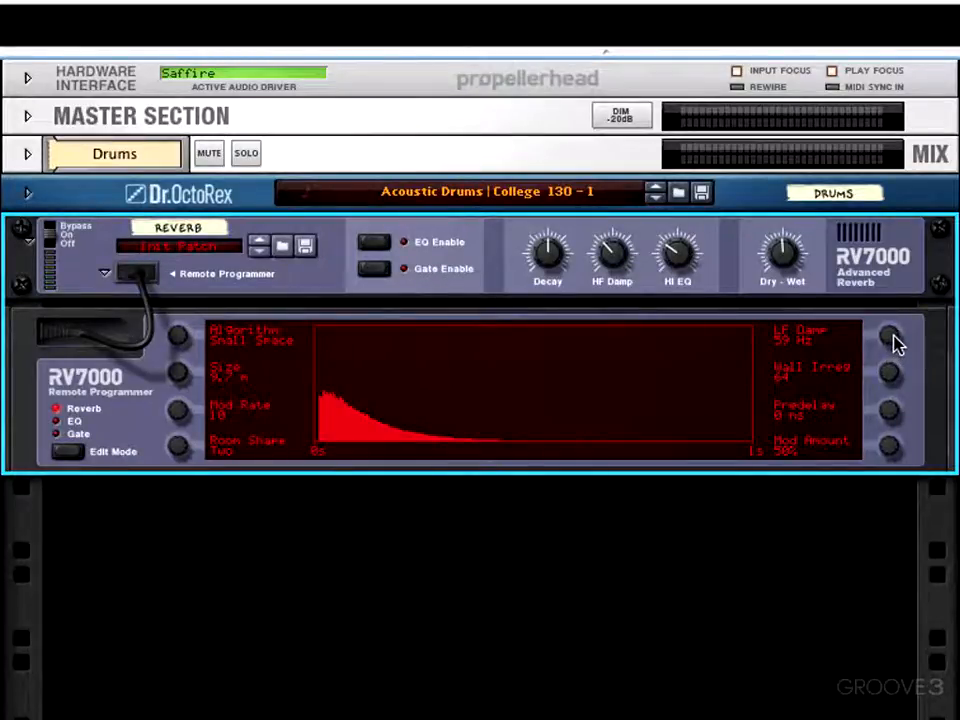
pyautogui.press('space')
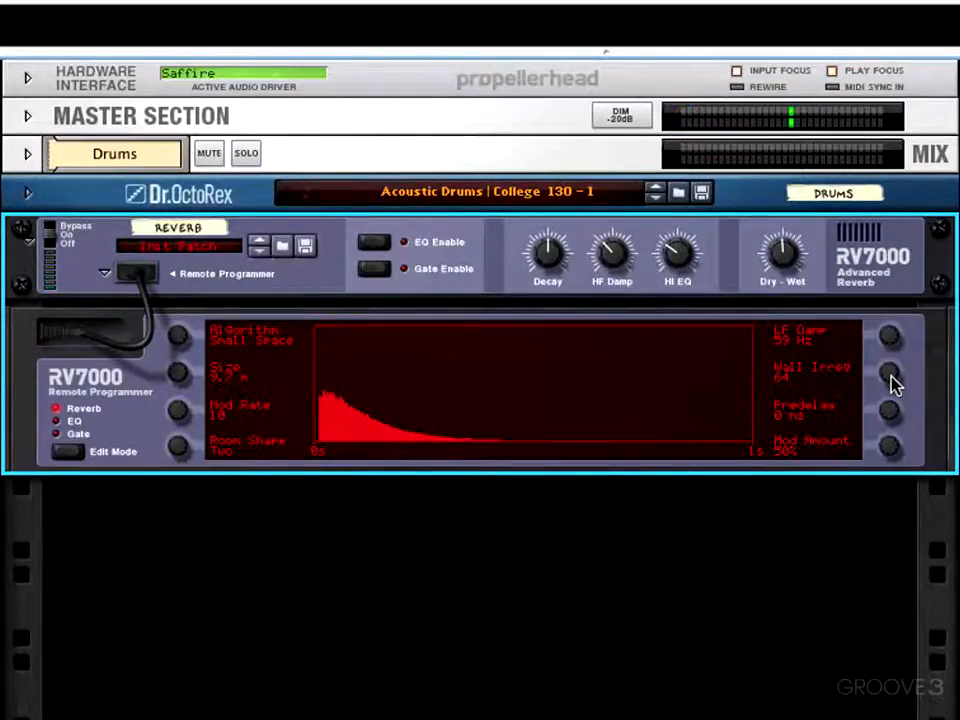
pyautogui.moveTo(891, 367); pyautogui.dragTo(891, 311)
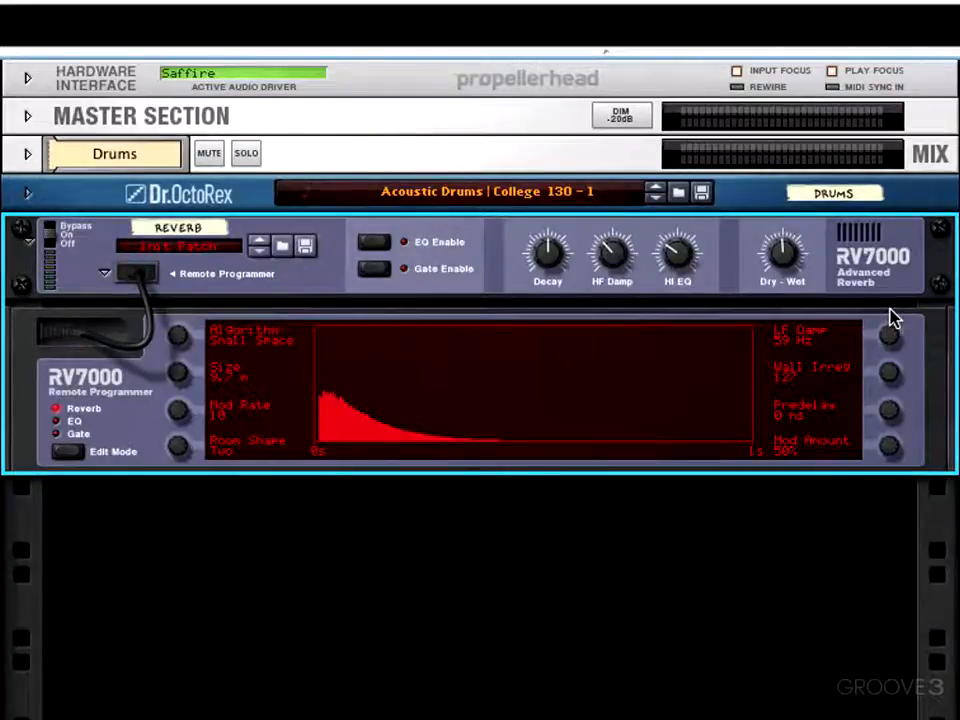
pyautogui.press('space')
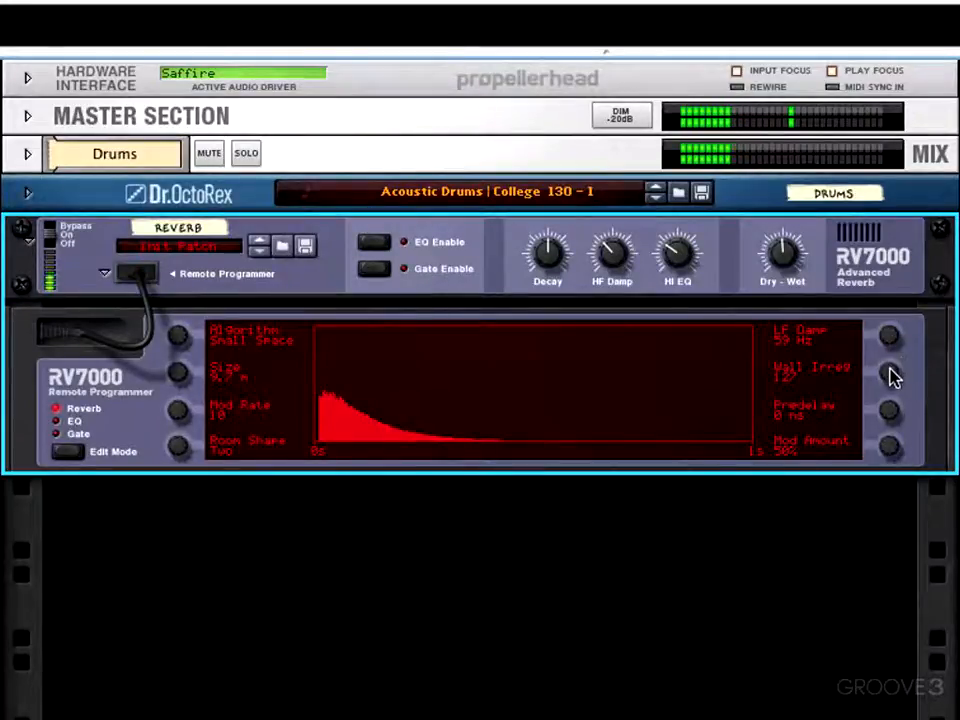
pyautogui.moveTo(893, 385)
pyautogui.mouseDown()
pyautogui.moveTo(889, 454)
pyautogui.moveTo(893, 374)
pyautogui.mouseUp()
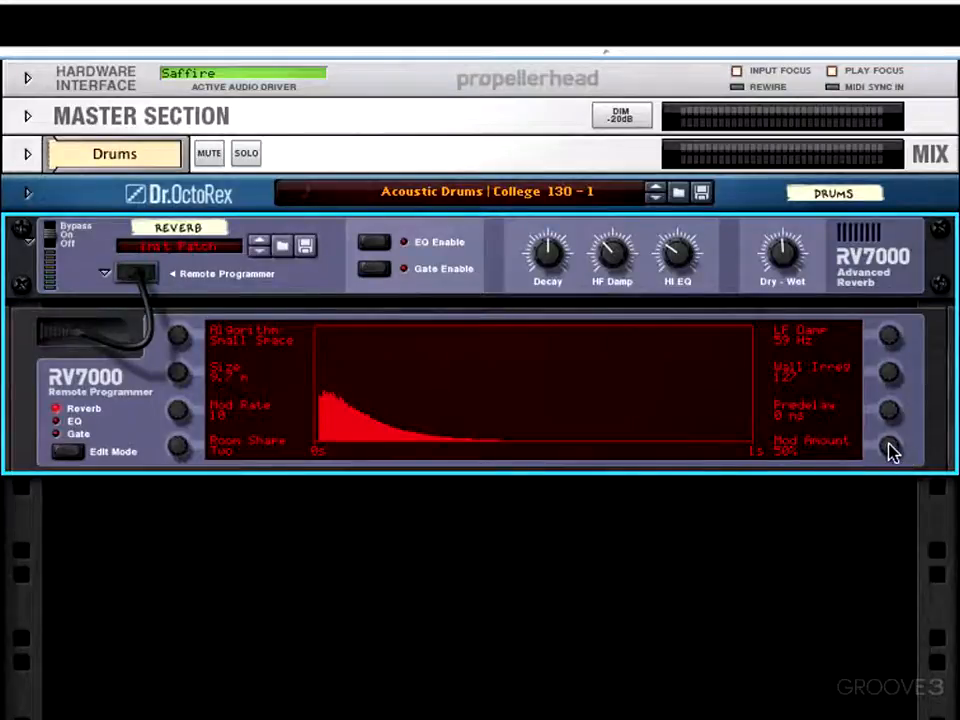
# Set the reverb's Mod Amount to 0% and raise Dry-Wet past the midpoint towards wet
pyautogui.moveTo(891, 448); pyautogui.dragTo(900, 516)
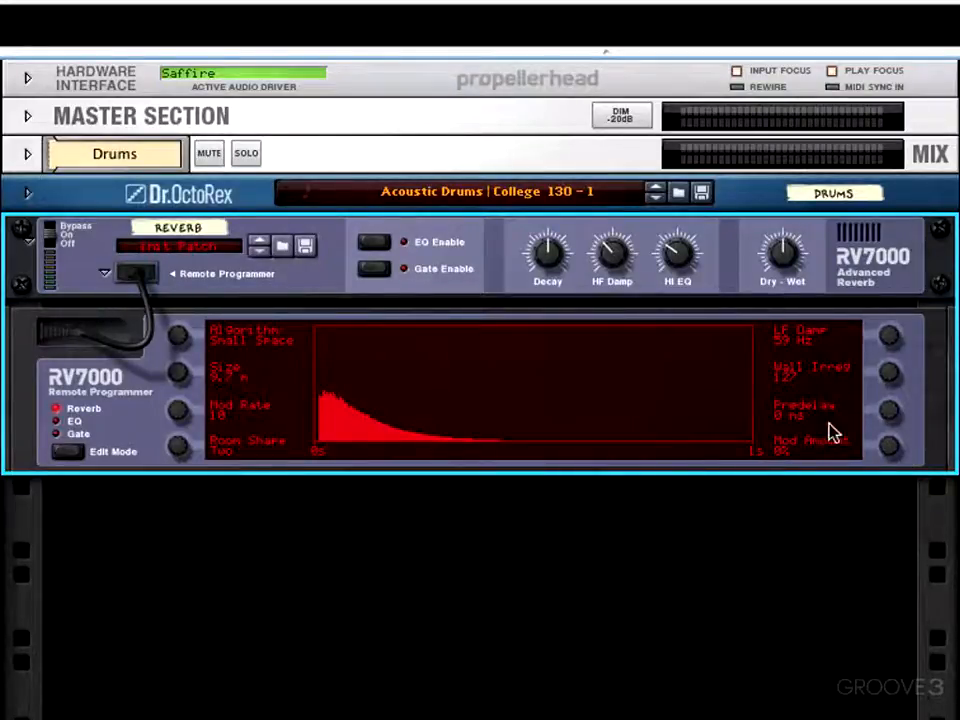
pyautogui.moveTo(778, 257); pyautogui.dragTo(786, 251)
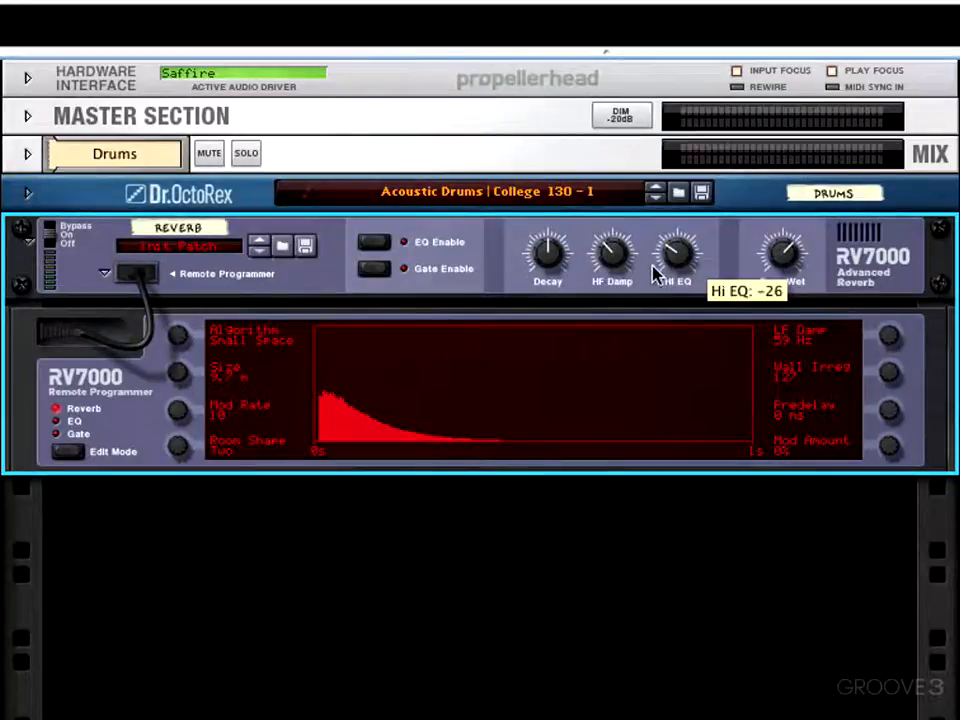
# Increase the reverb's Decay to 84 and lower HF Damp slightly
pyautogui.moveTo(542, 253); pyautogui.dragTo(546, 250)
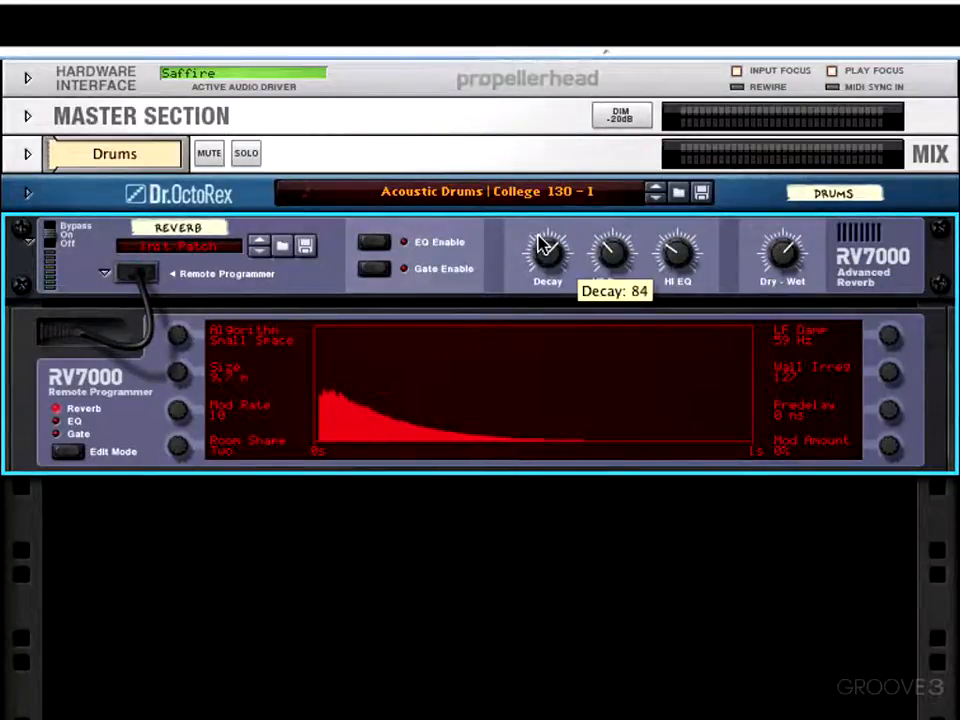
pyautogui.moveTo(622, 260); pyautogui.dragTo(622, 262)
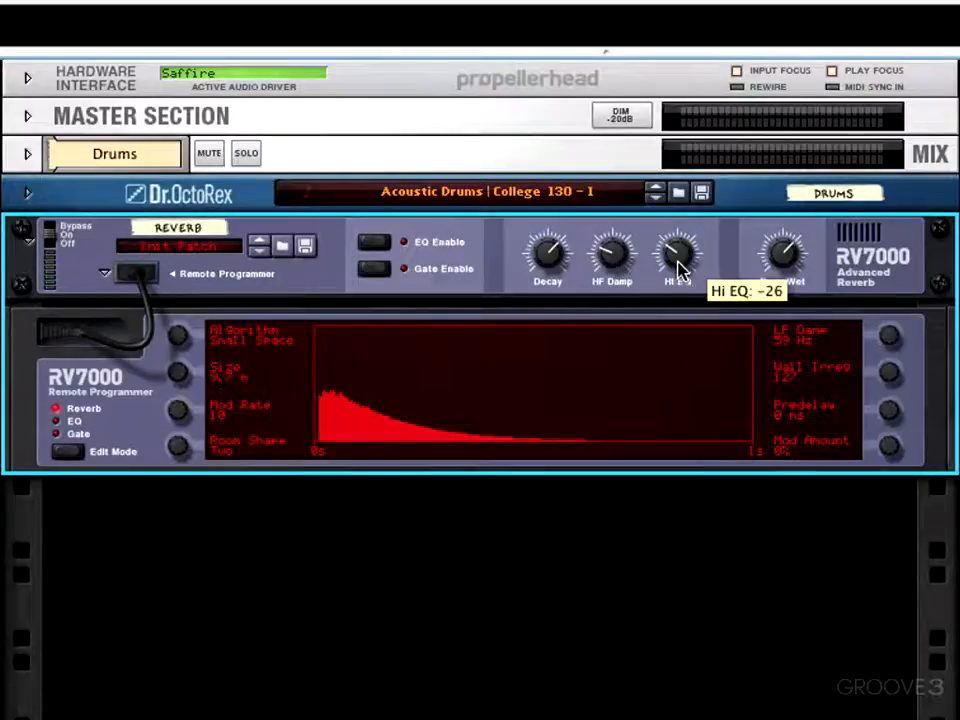
# Set Mod Rate to 83 and compare the drum loop with Mod Amount at 0% and 100%, ending at 100%
pyautogui.scroll(2, 679, 262)
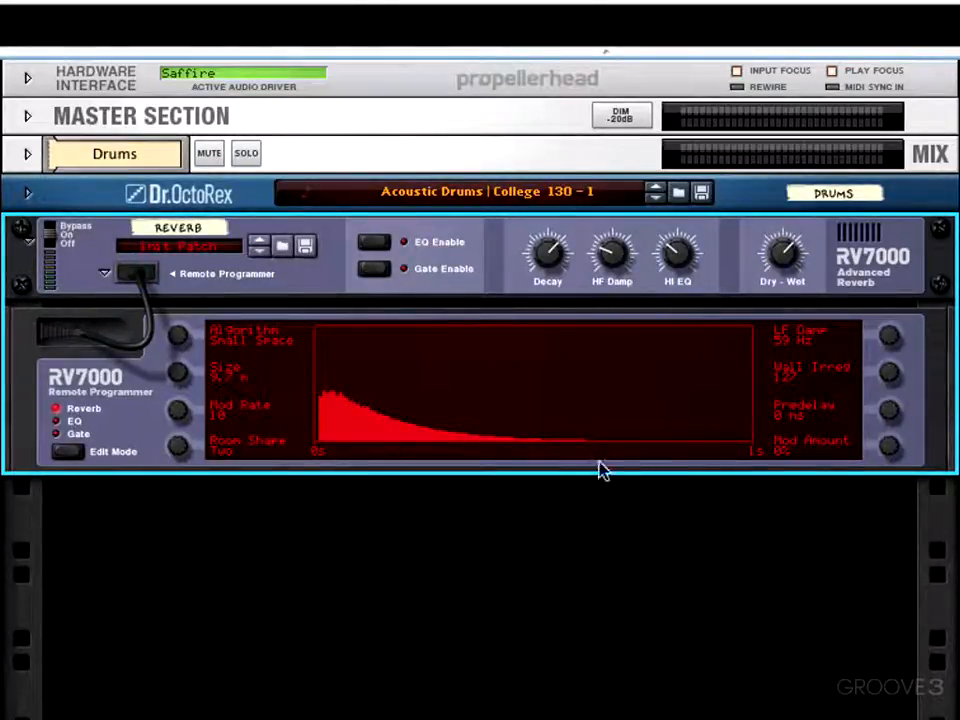
pyautogui.press('space')
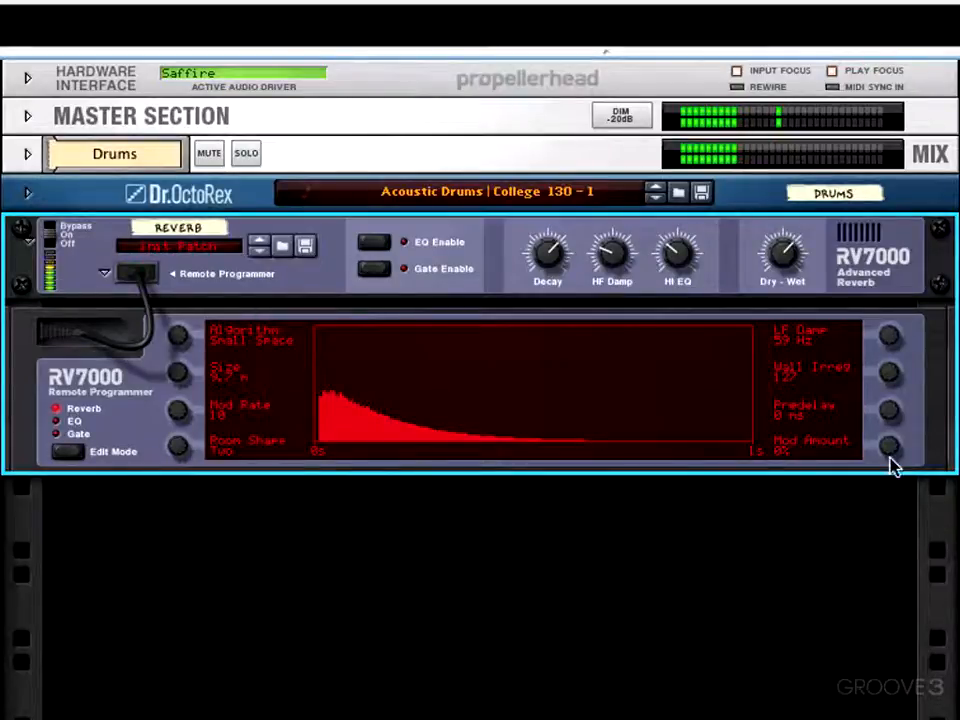
pyautogui.moveTo(894, 463); pyautogui.dragTo(898, 366)
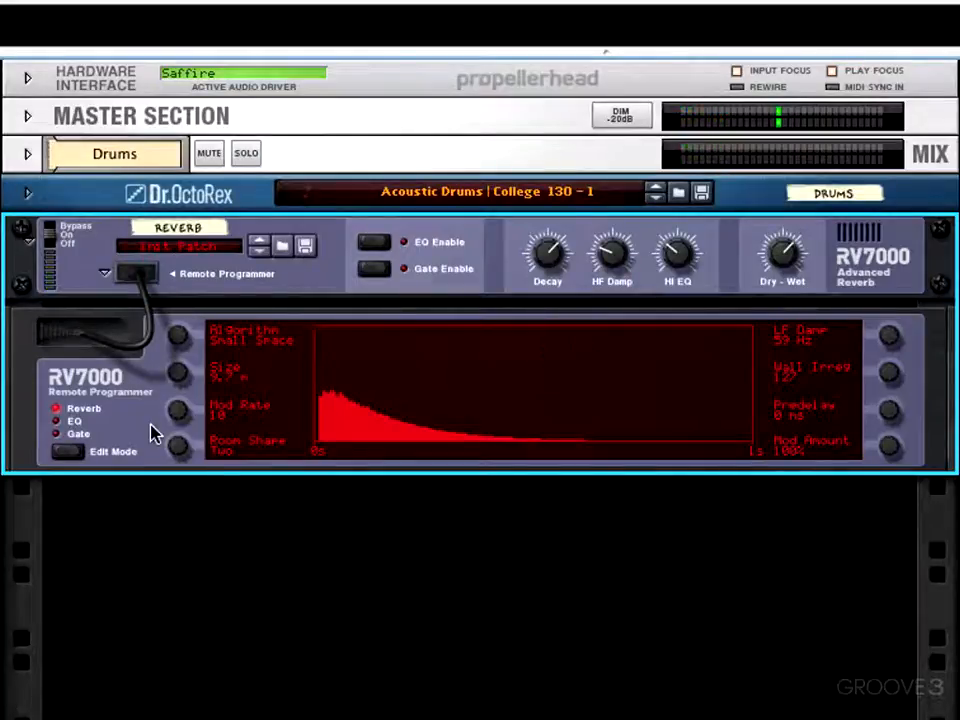
pyautogui.moveTo(172, 424); pyautogui.dragTo(180, 376)
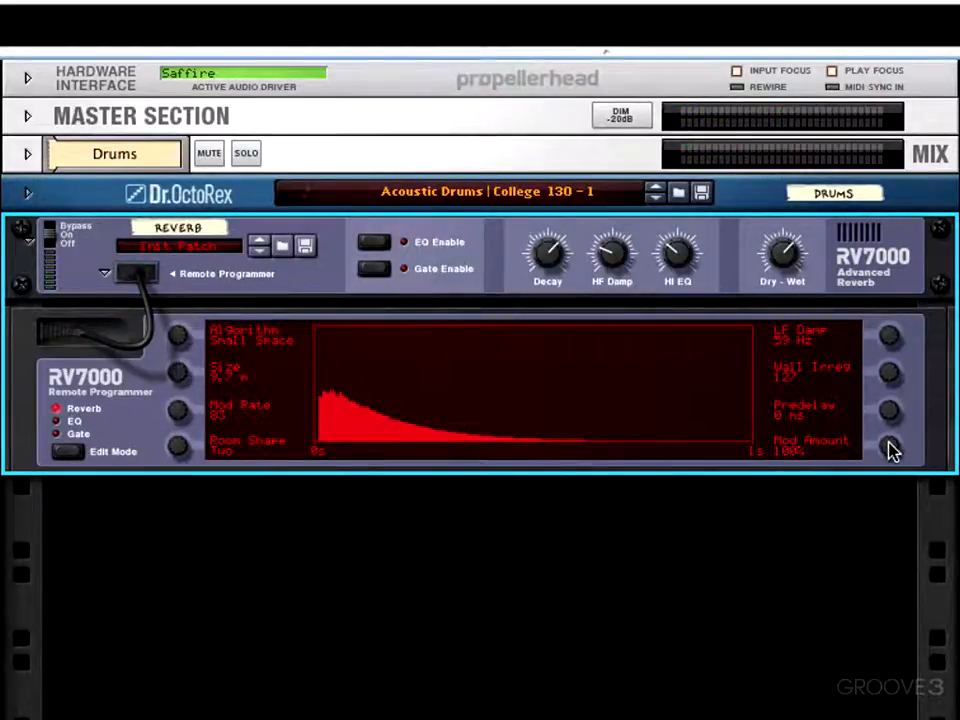
pyautogui.moveTo(891, 448); pyautogui.dragTo(860, 574)
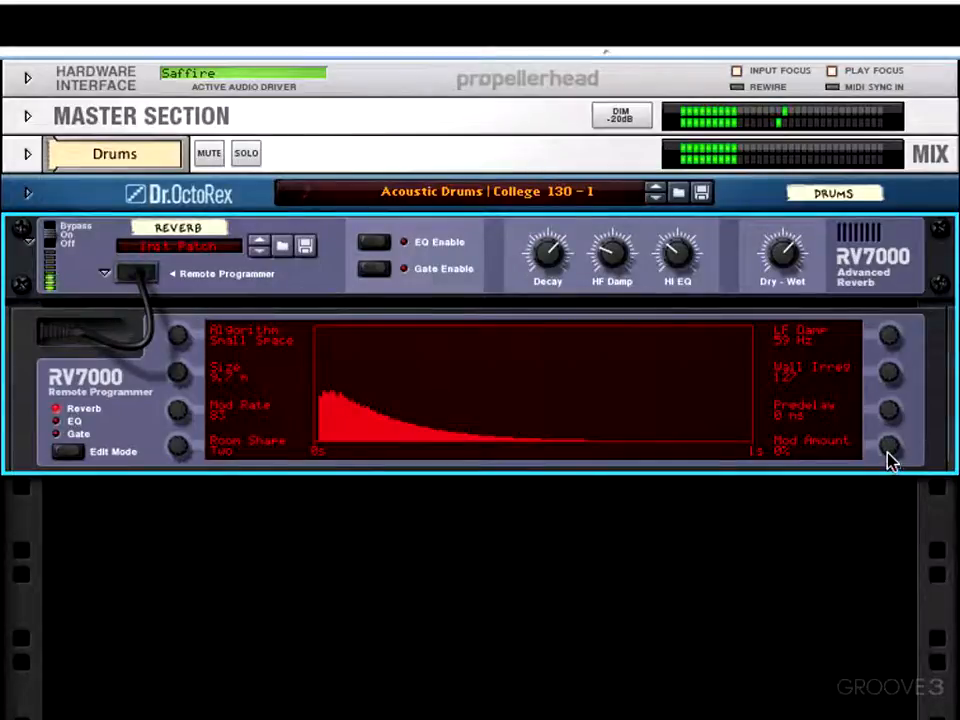
pyautogui.moveTo(890, 460); pyautogui.dragTo(883, 366)
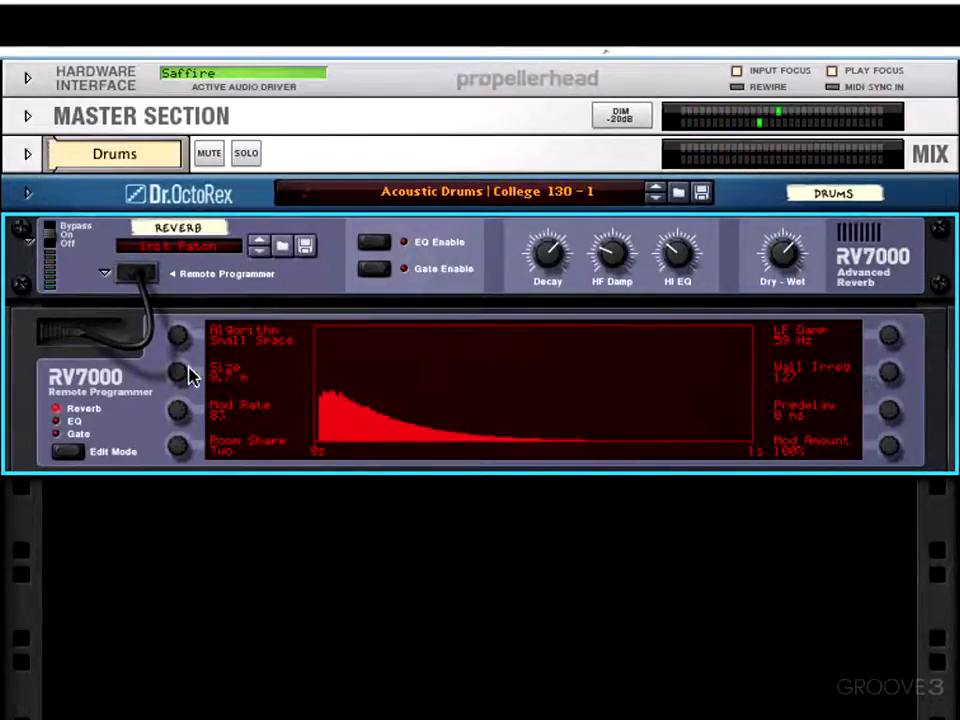
# Lower Size to 2.6 m and Mod Rate to 45, and audition Mod Amount at 0% before raising it to 69%
pyautogui.moveTo(190, 375); pyautogui.dragTo(180, 444)
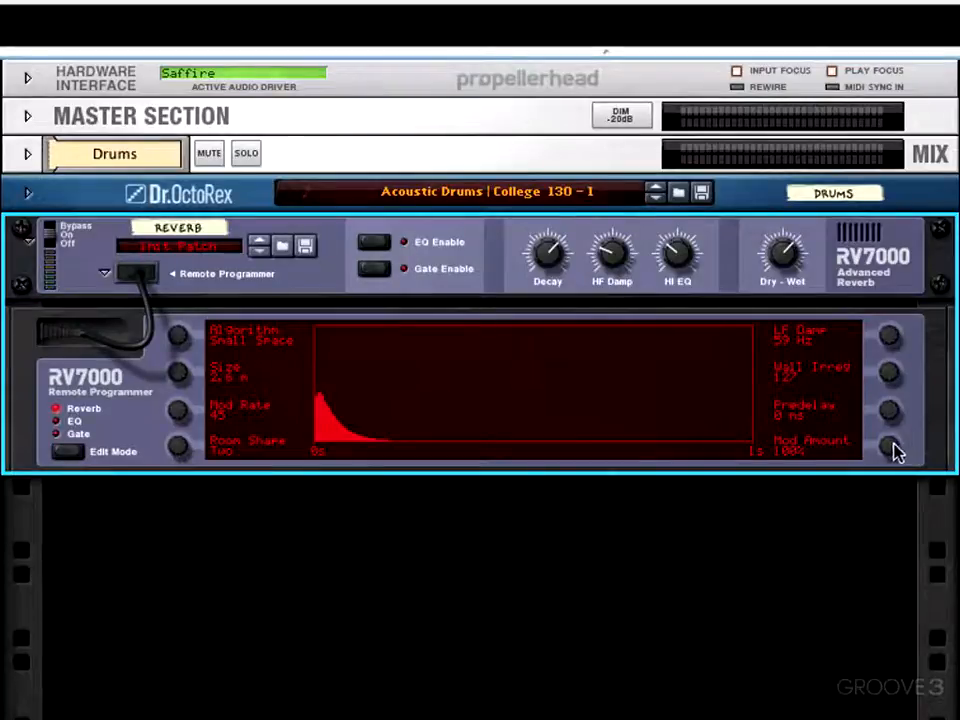
pyautogui.moveTo(895, 450); pyautogui.dragTo(881, 549)
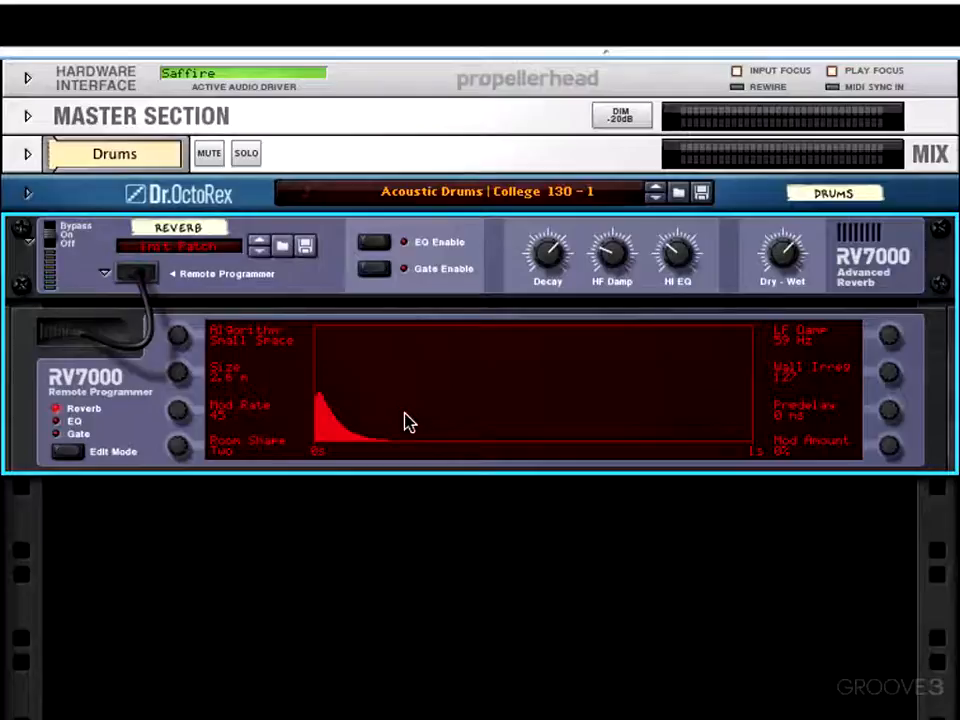
pyautogui.press('space')
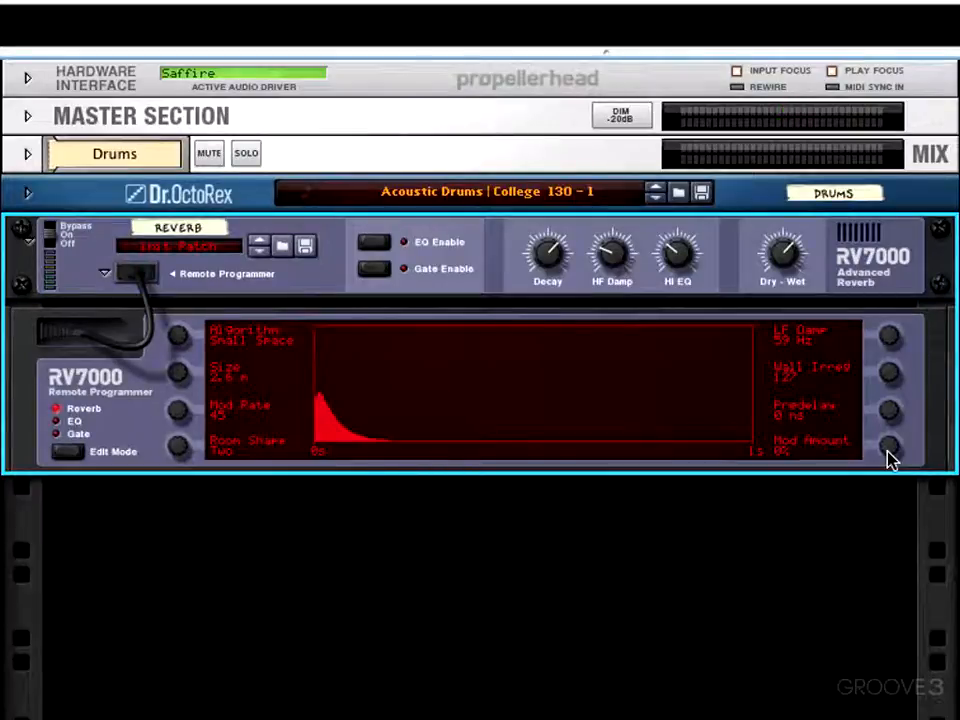
pyautogui.moveTo(893, 459); pyautogui.dragTo(892, 397)
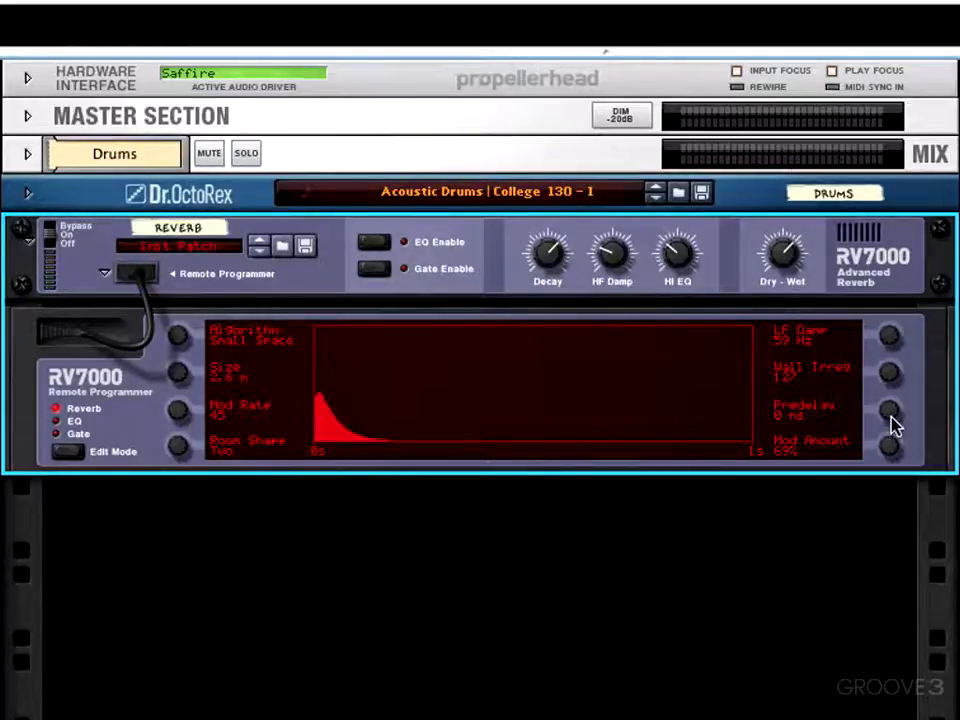
# Compare the drum loop with Predelay at 0 ms and 28 ms, ending at 8 ms
pyautogui.moveTo(893, 425)
pyautogui.mouseDown()
pyautogui.moveTo(896, 388)
pyautogui.moveTo(896, 425)
pyautogui.mouseUp()
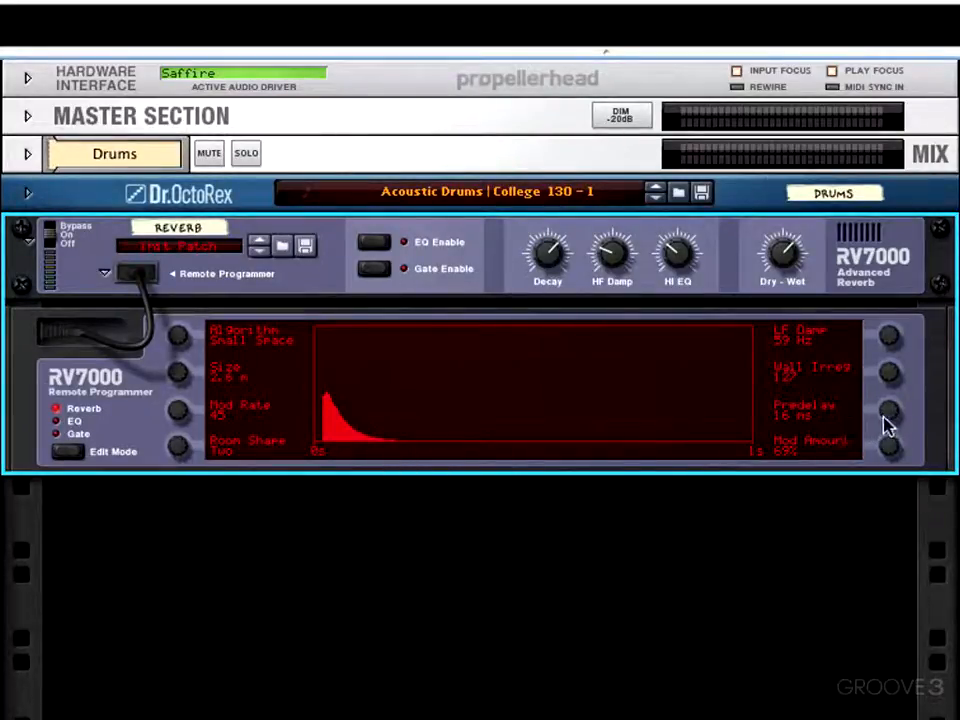
pyautogui.moveTo(891, 420); pyautogui.dragTo(890, 437)
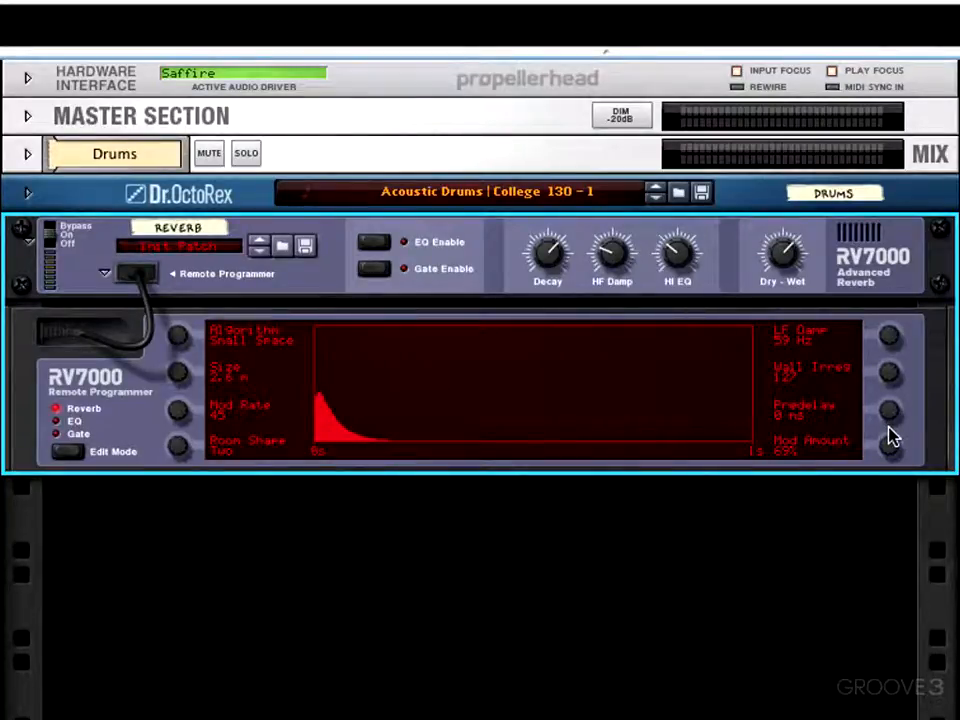
pyautogui.press('space')
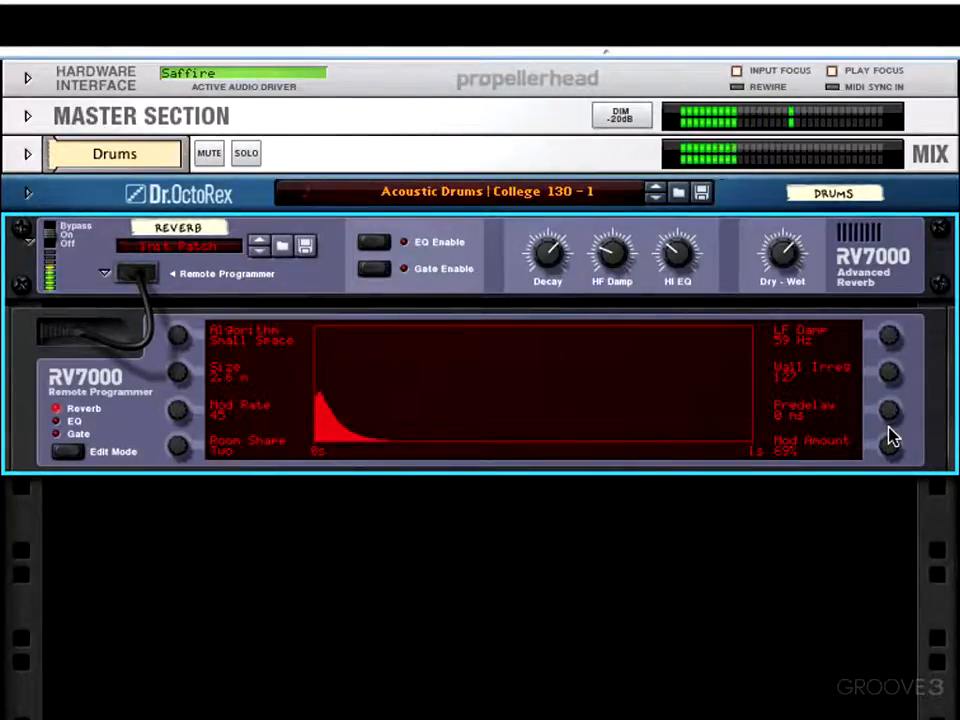
pyautogui.moveTo(889, 429); pyautogui.dragTo(891, 408)
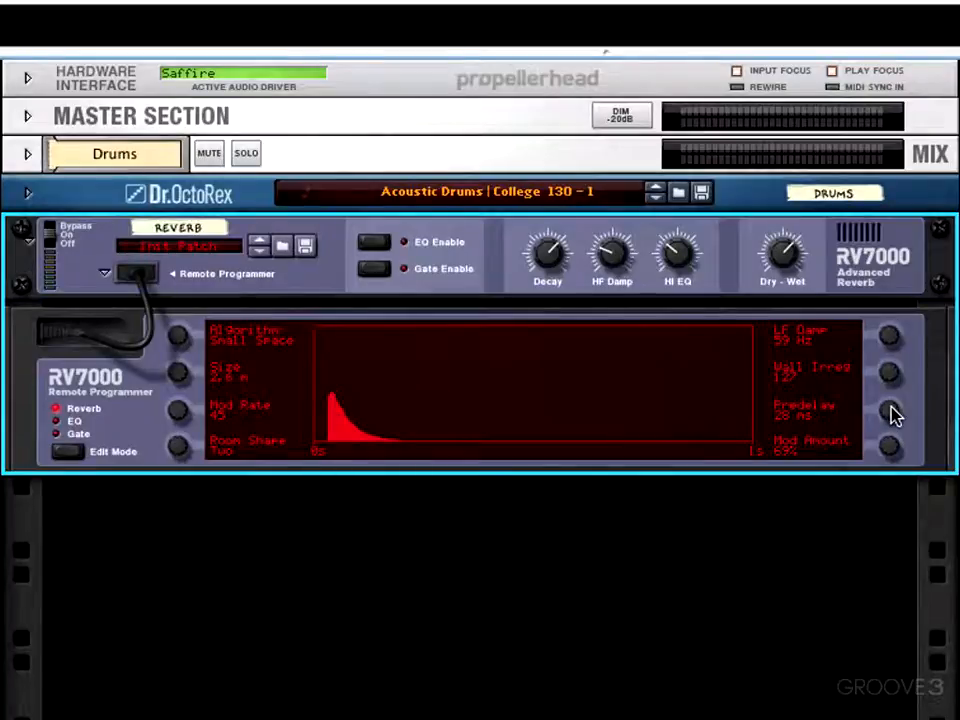
pyautogui.press('space')
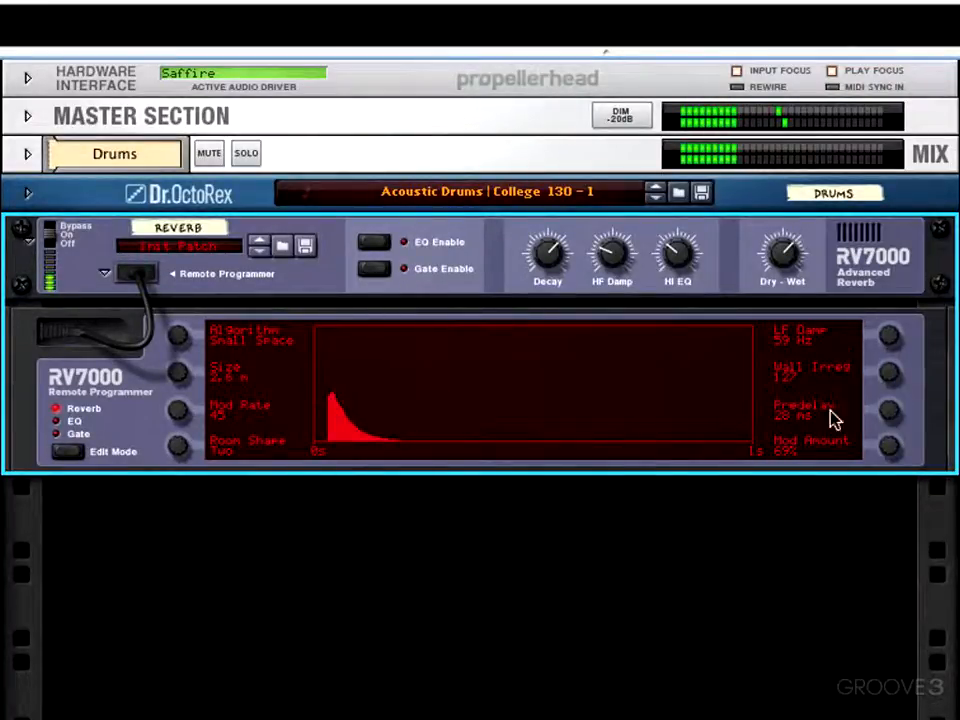
pyautogui.moveTo(900, 422)
pyautogui.mouseDown()
pyautogui.moveTo(901, 396)
pyautogui.moveTo(897, 430)
pyautogui.mouseUp()
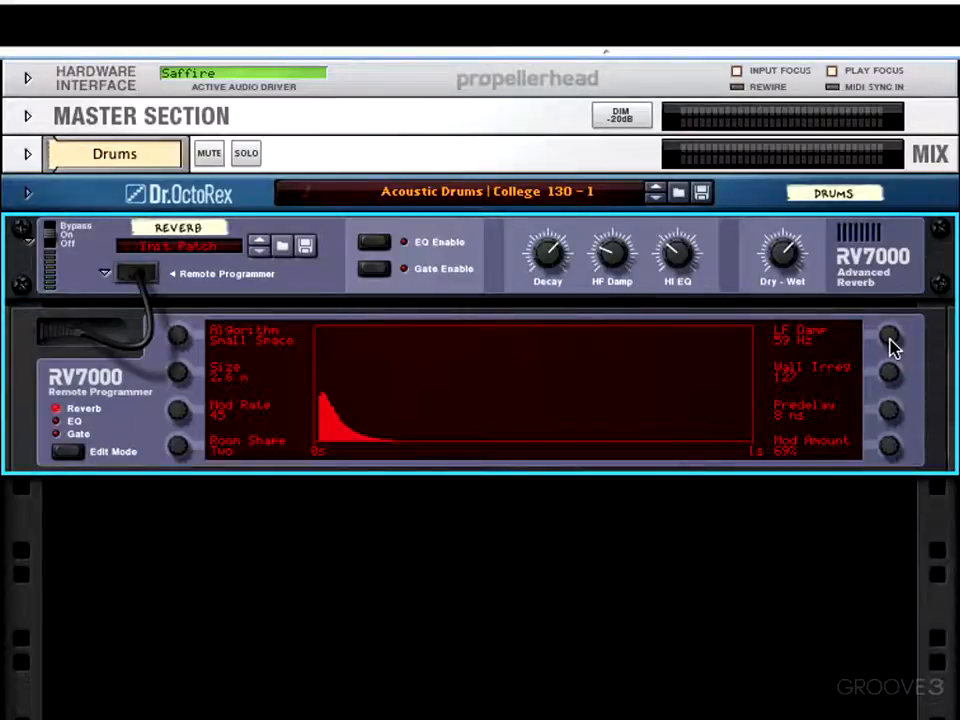
# Raise LF Damp to 82 Hz while auditioning the drums, and check the EQ parameters before returning to the reverb parameters
pyautogui.press('space')
pyautogui.moveTo(890, 339)
pyautogui.mouseDown()
pyautogui.moveTo(893, 313)
pyautogui.moveTo(898, 362)
pyautogui.mouseUp()
pyautogui.scroll(3, 889, 337)
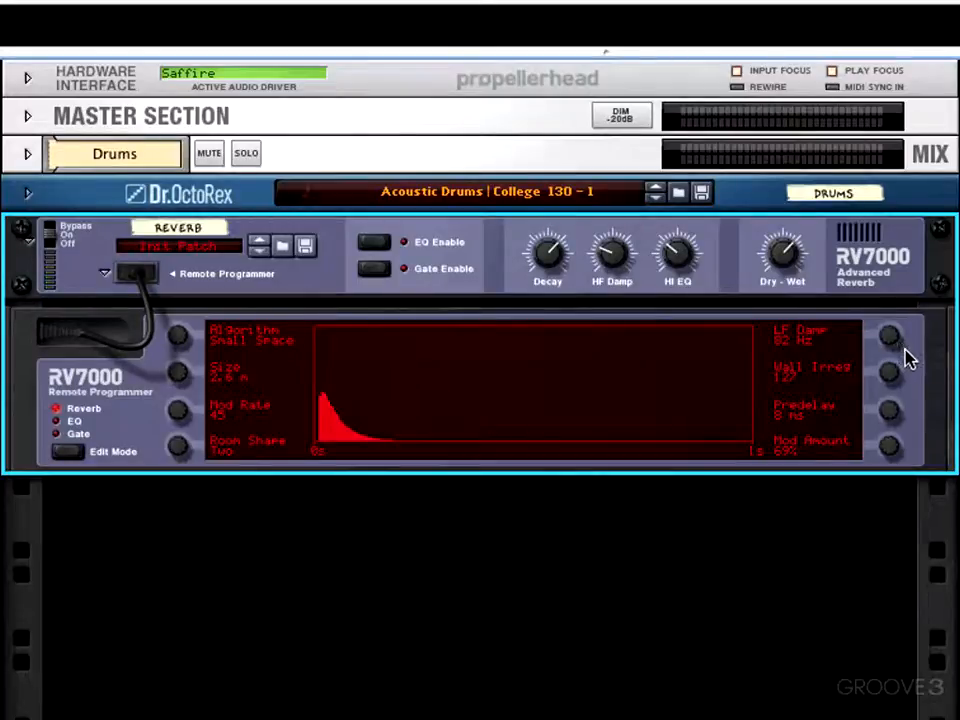
pyautogui.click(57, 423)
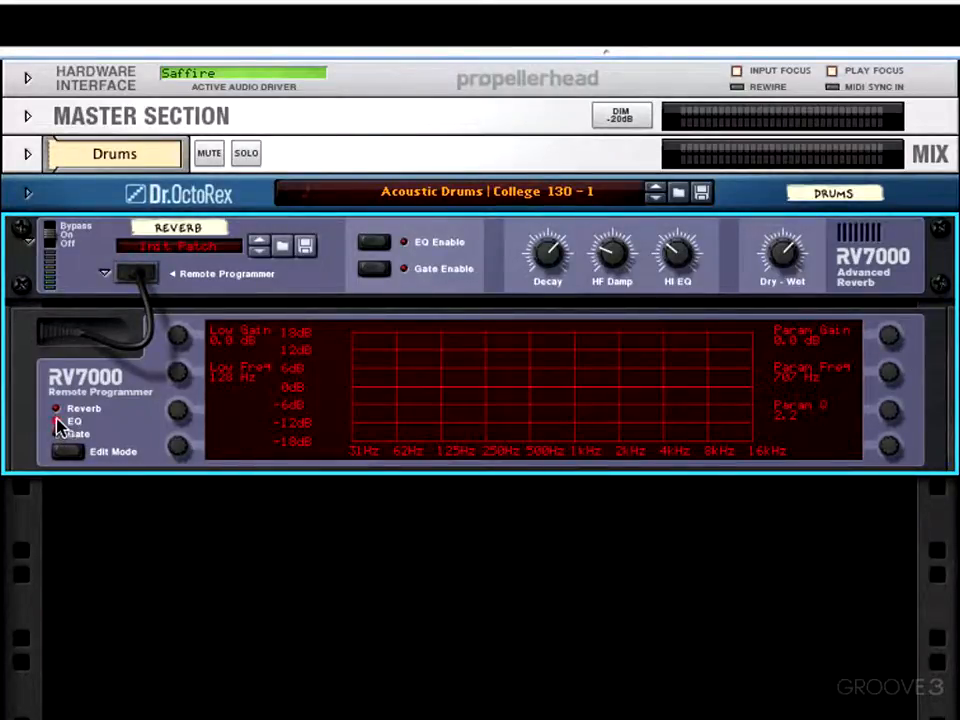
pyautogui.click(57, 410)
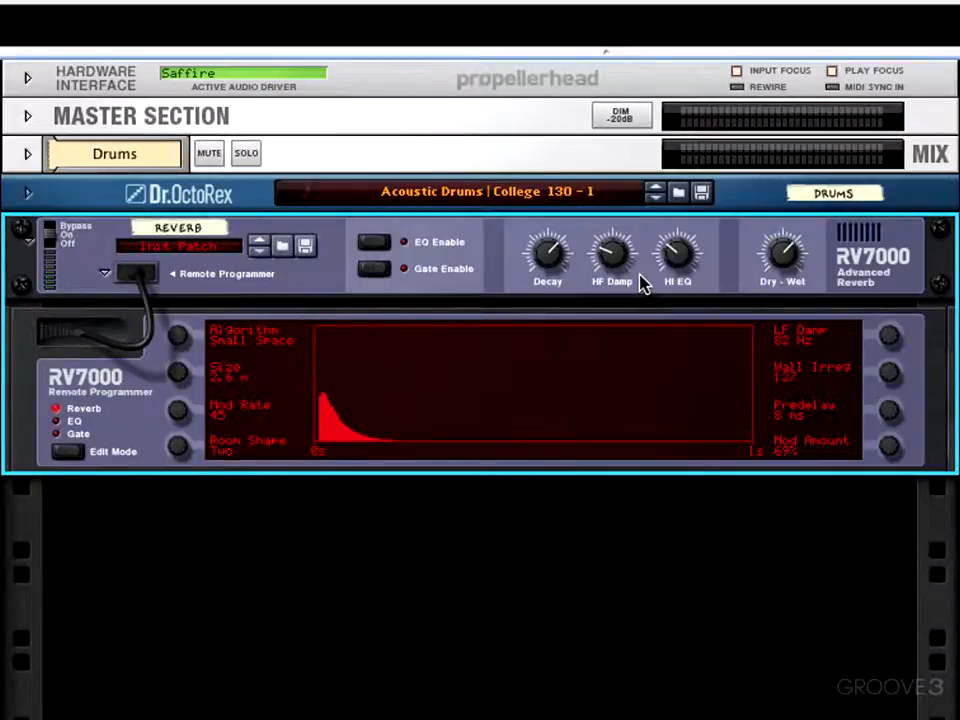
# Audition the drums with HF Damp raised to 92 and Hi EQ at maximum, and lower both well below the midpoint
pyautogui.moveTo(640, 285)
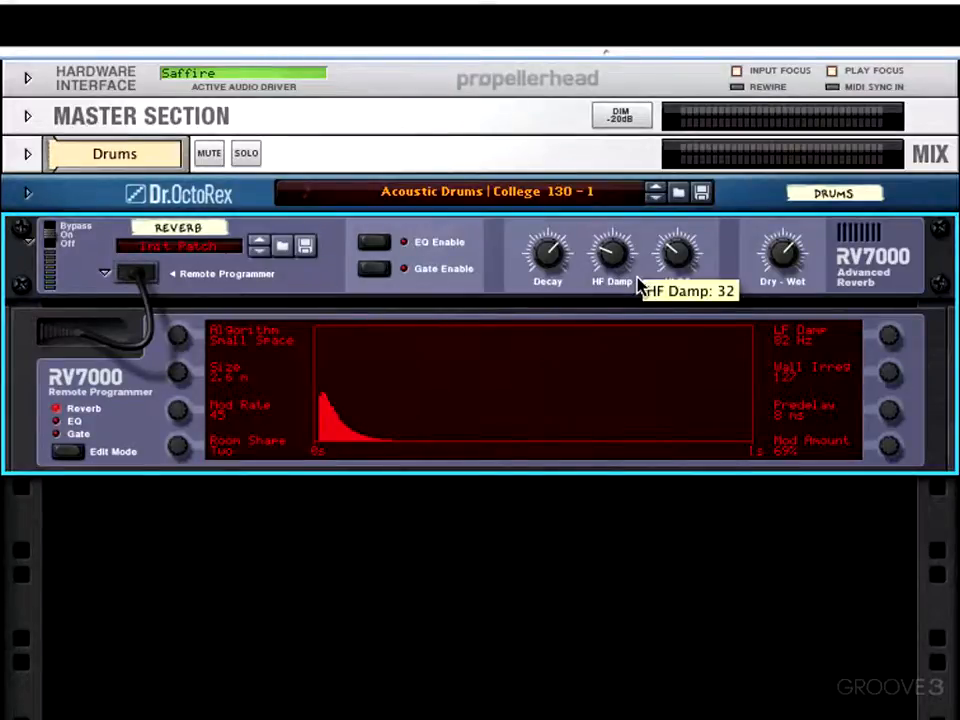
pyautogui.press('space')
pyautogui.moveTo(618, 276)
pyautogui.mouseDown()
pyautogui.moveTo(615, 201)
pyautogui.moveTo(624, 294)
pyautogui.moveTo(621, 258)
pyautogui.mouseUp()
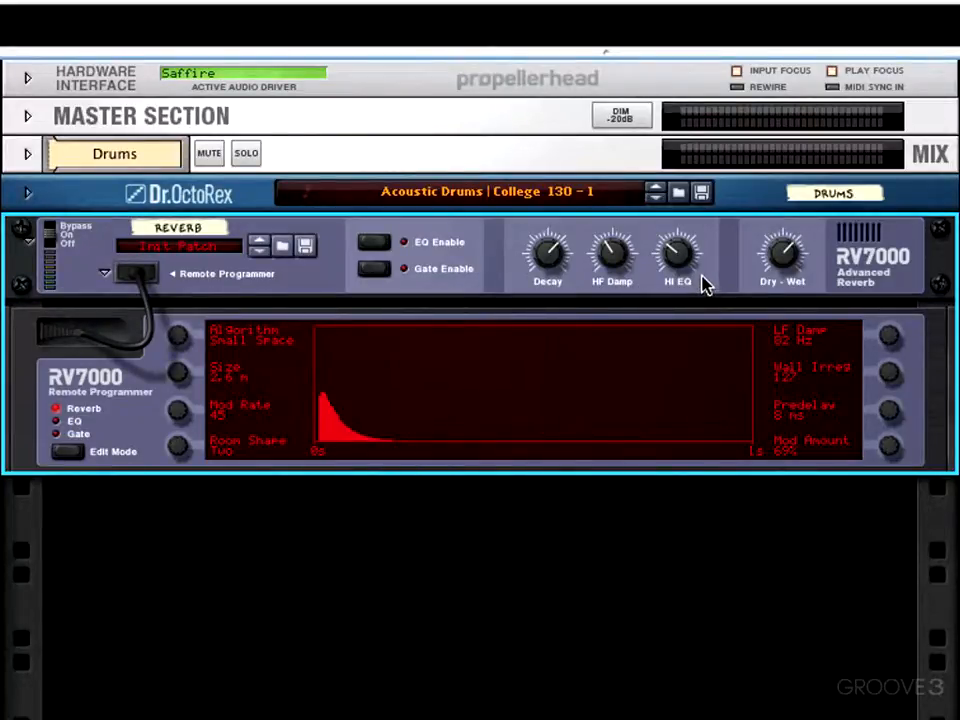
pyautogui.moveTo(613, 261); pyautogui.dragTo(611, 242)
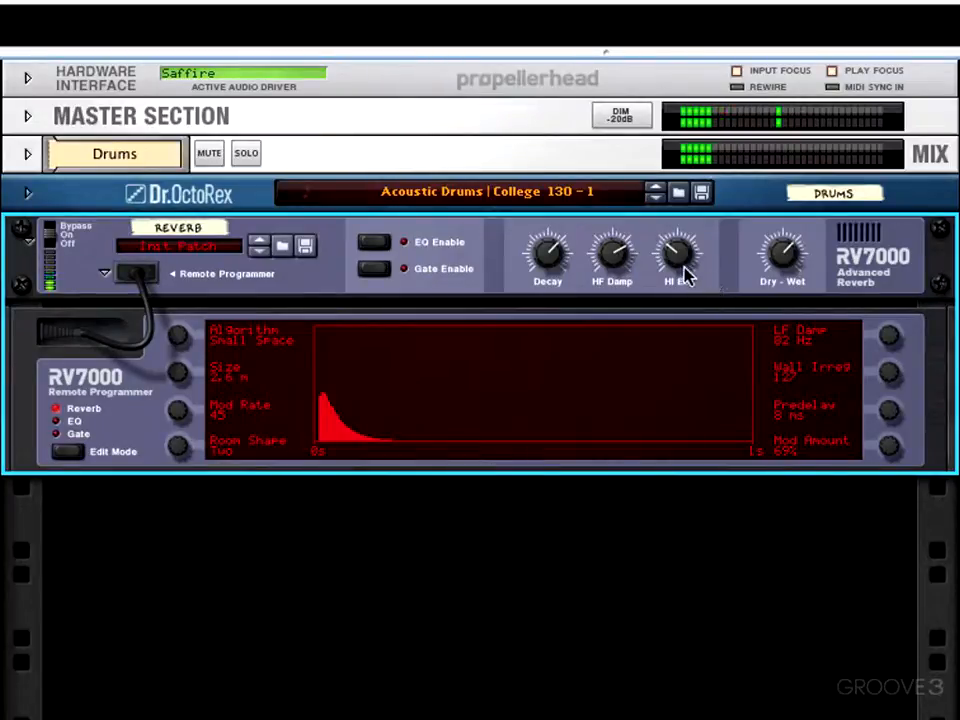
pyautogui.moveTo(681, 272); pyautogui.dragTo(679, 206)
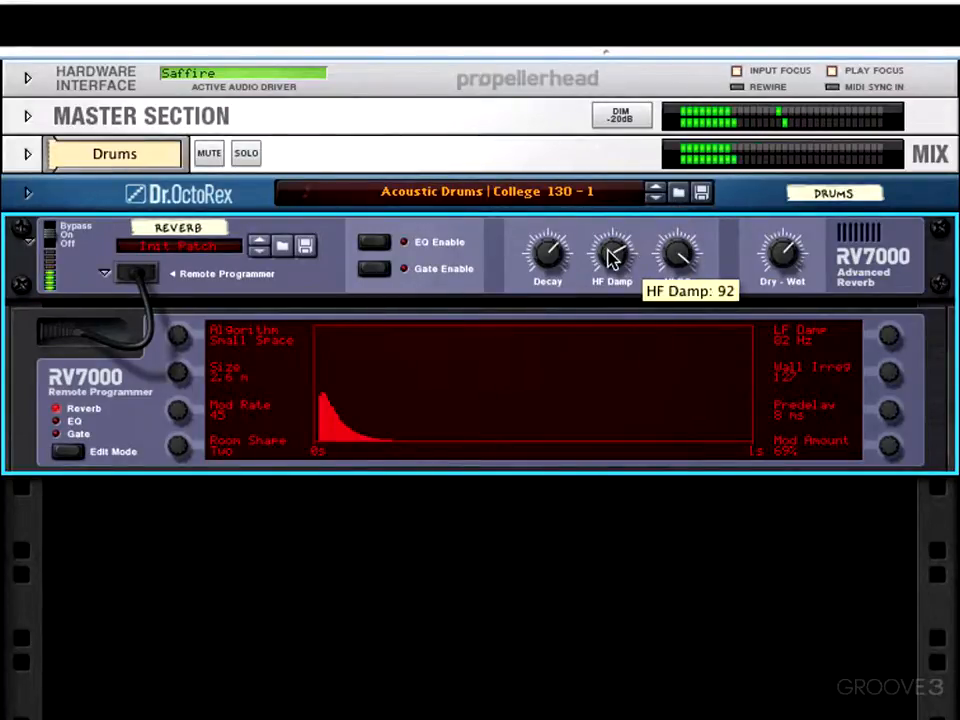
pyautogui.moveTo(613, 253); pyautogui.dragTo(628, 298)
pyautogui.moveTo(679, 257); pyautogui.dragTo(692, 314)
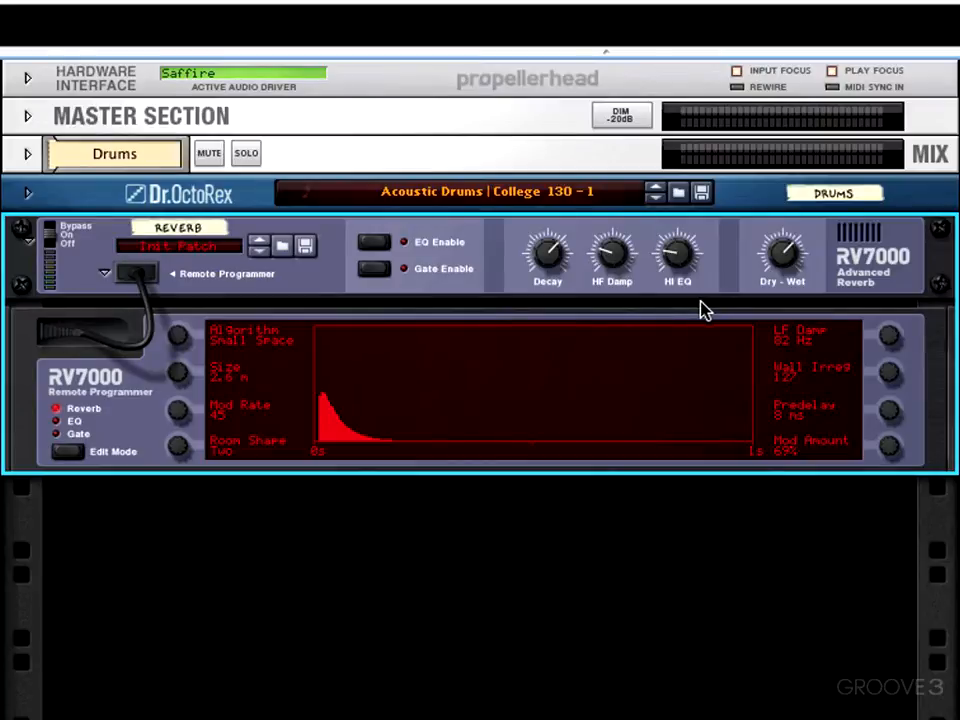
# Change the reverb algorithm from Small Space to Room
pyautogui.moveTo(174, 345); pyautogui.dragTo(174, 342)
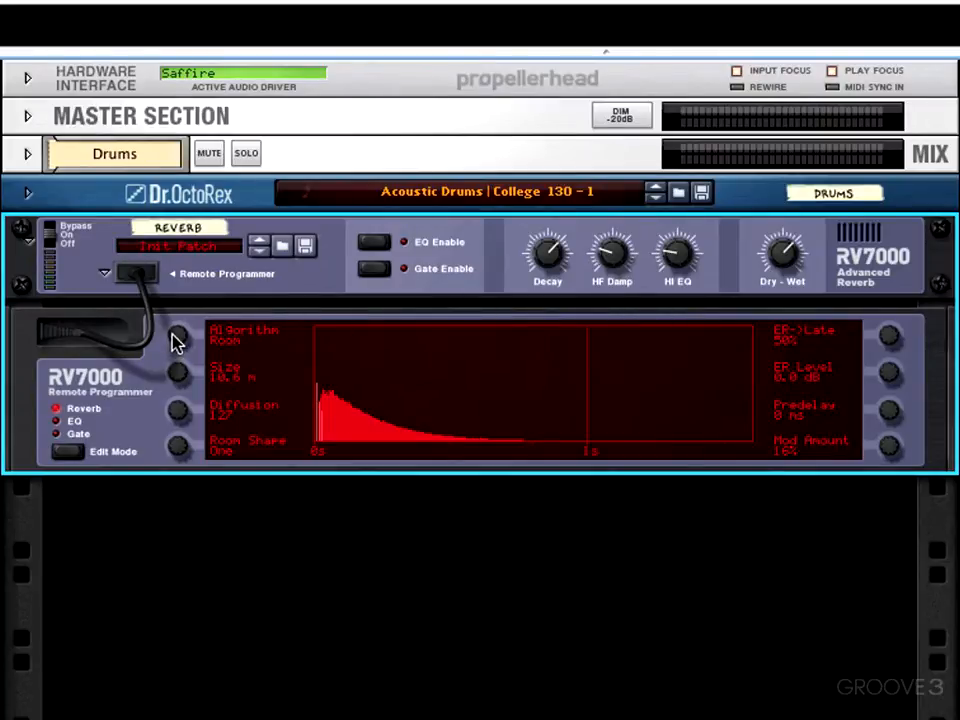